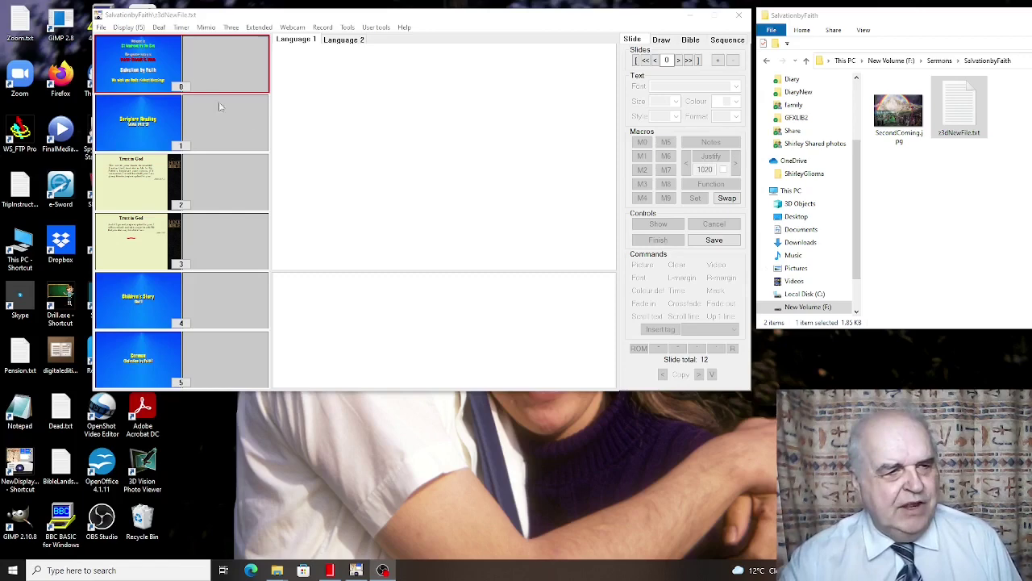
Open the welcome slide (slide 0) for editing and switch to its empty Language 2 text
{"action": "left_click", "coordinate": [182, 87]}
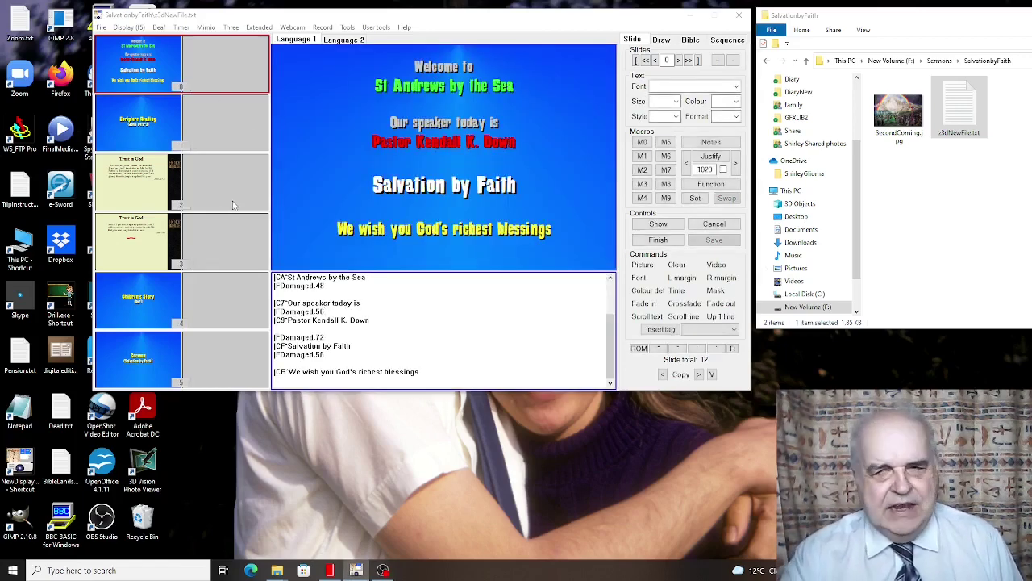
{"action": "left_click", "coordinate": [340, 42]}
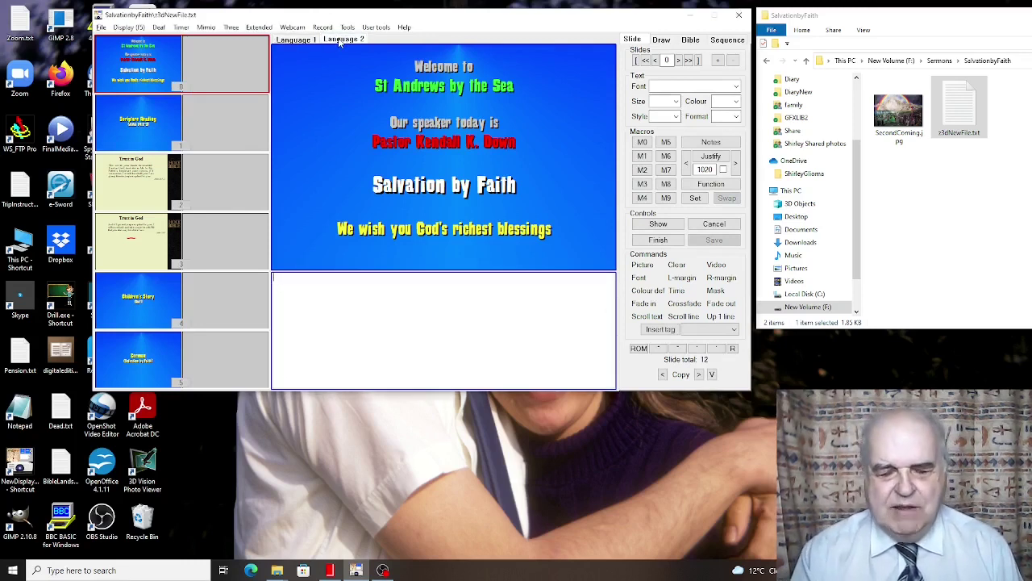
{"action": "key", "text": "ctrl+v"}
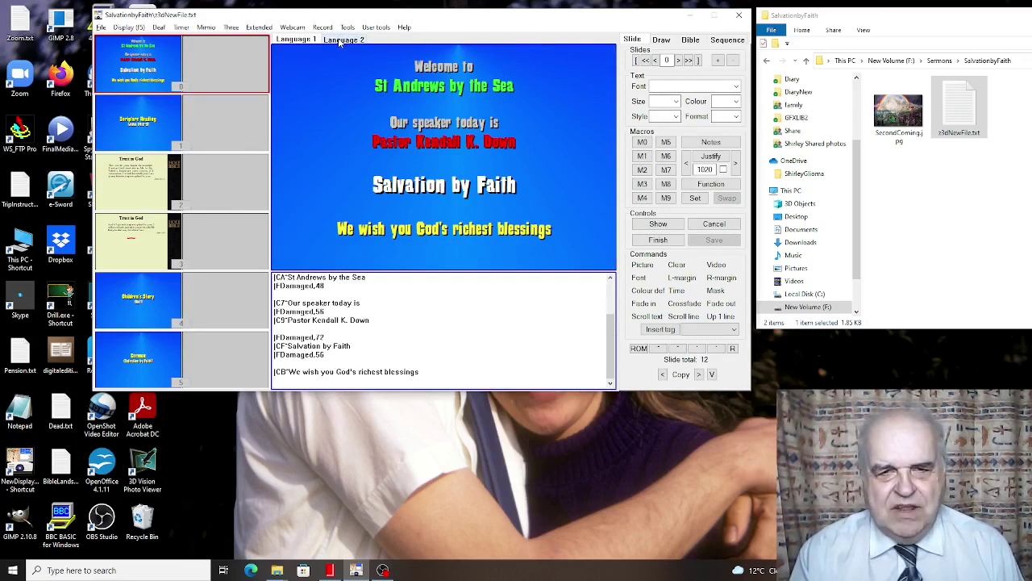
{"action": "left_click", "coordinate": [339, 42]}
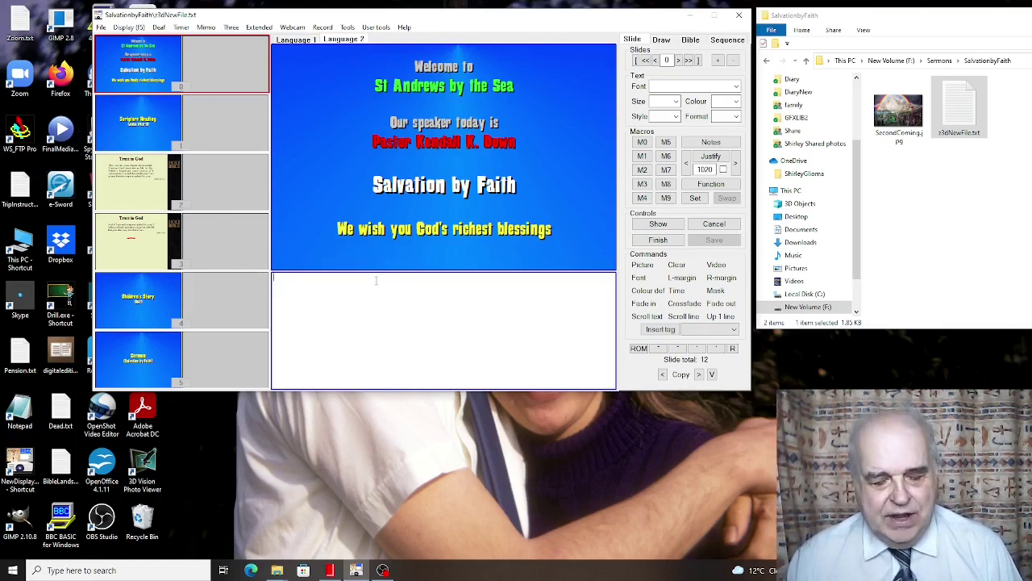
Enter the comment heading "\ ===== Splash - Welsh =====" at the start of the welcome slide's Language 2 text
{"action": "type", "text": "\\"}
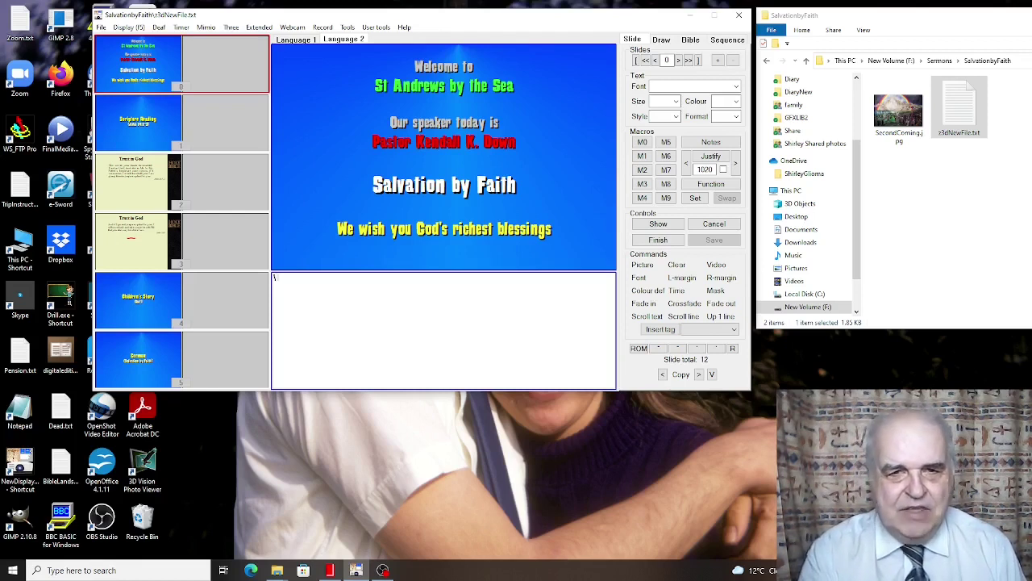
{"action": "type", "text": " ====="}
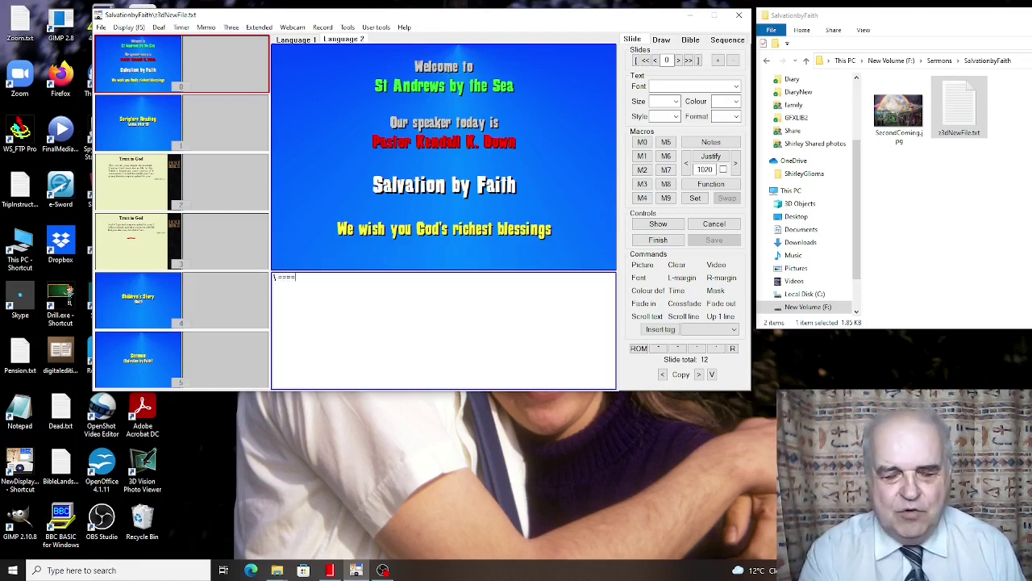
{"action": "type", "text": " S"}
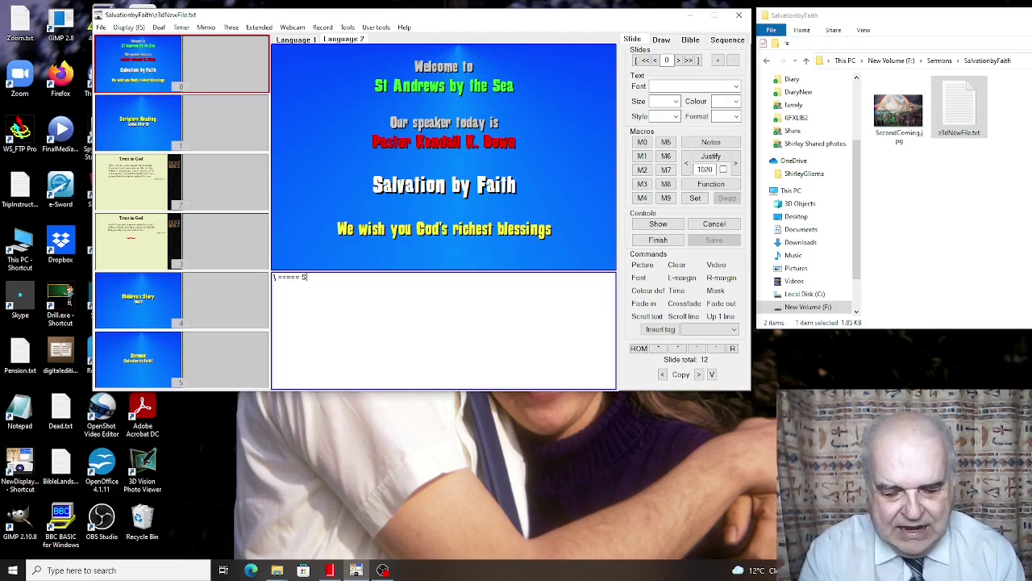
{"action": "type", "text": "plash"}
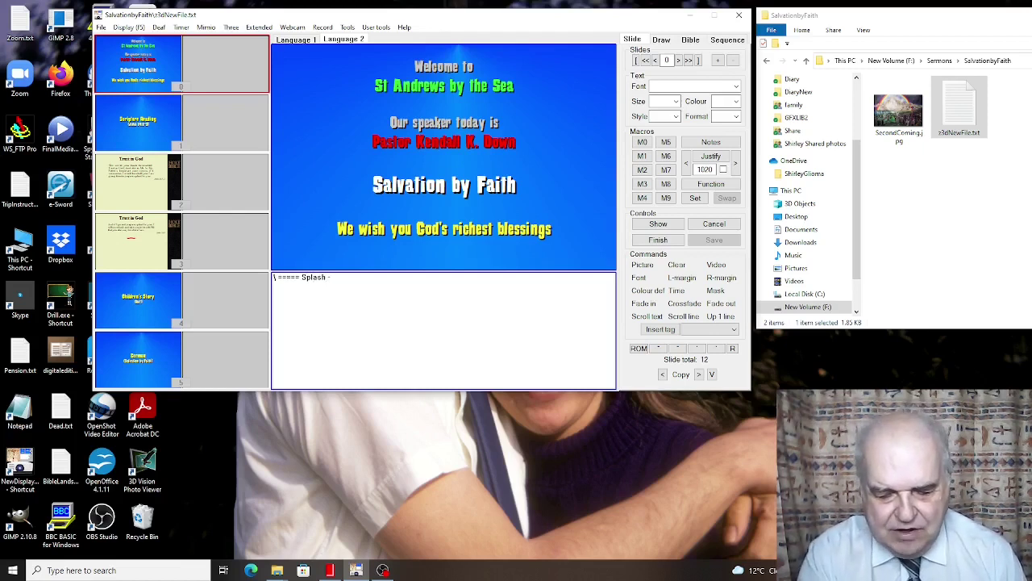
{"action": "type", "text": " - Welsch"}
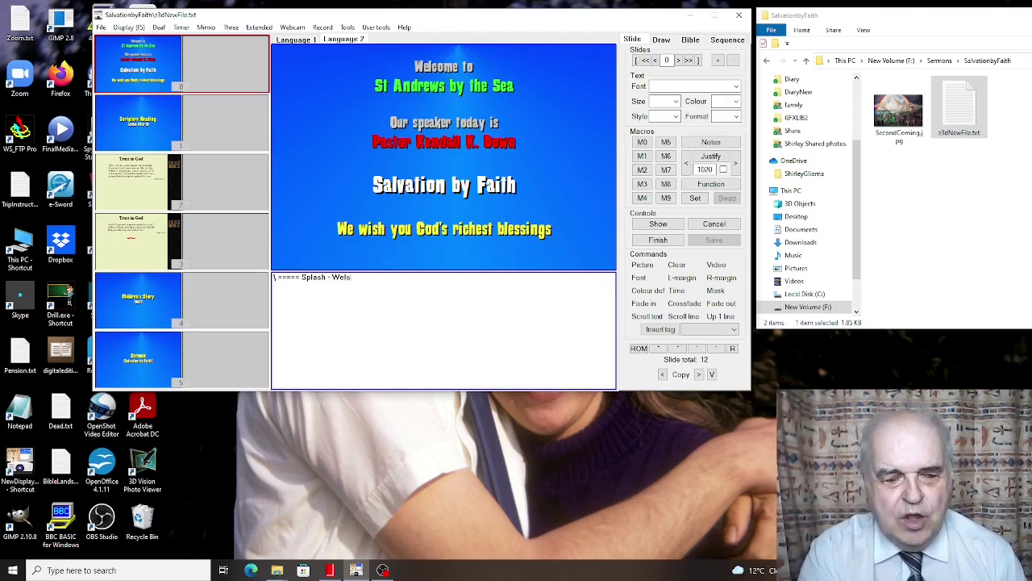
{"action": "key", "text": "BackSpace"}
{"action": "key", "text": "BackSpace"}
{"action": "type", "text": "h"}
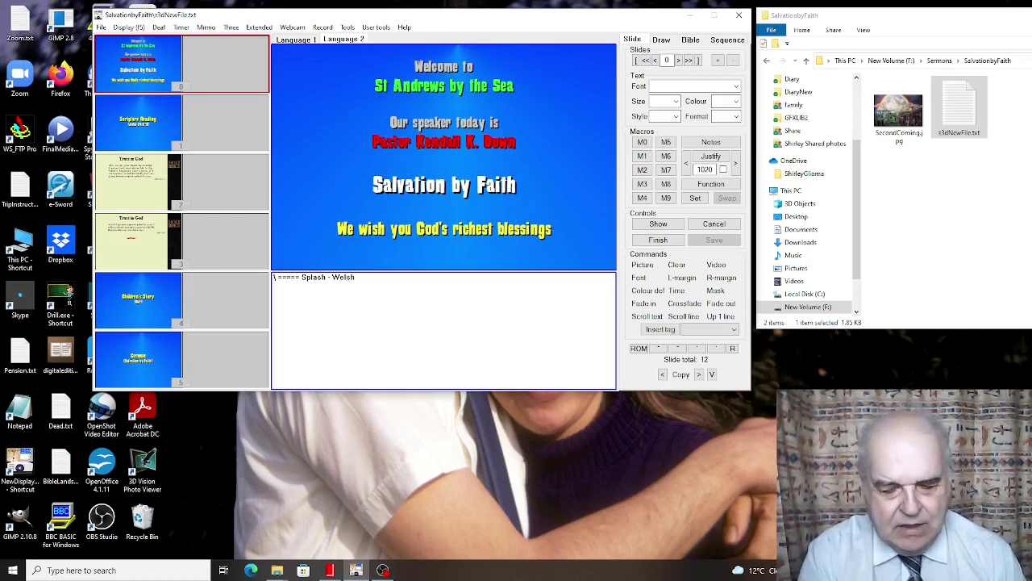
{"action": "type", "text": " ="}
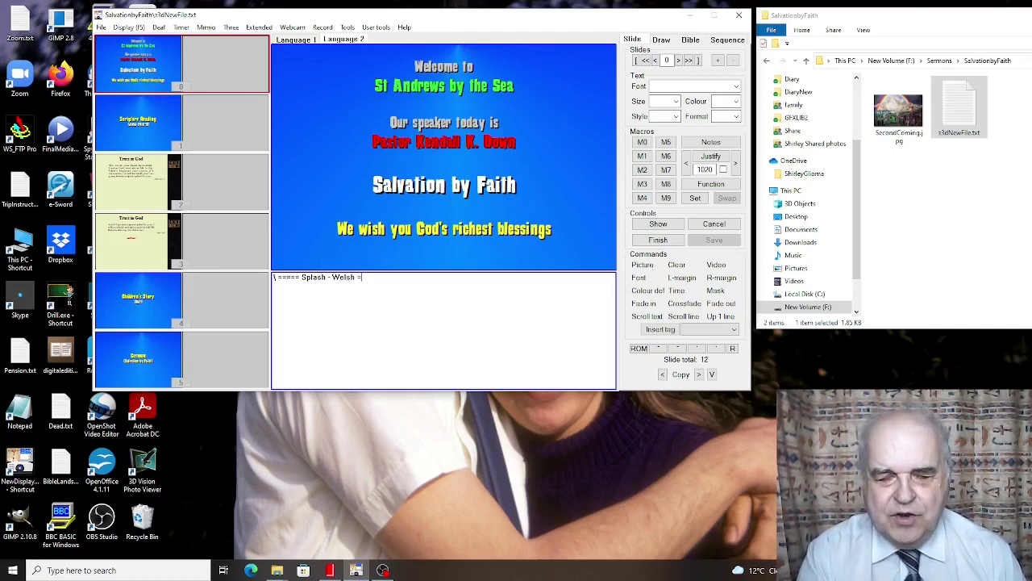
{"action": "type", "text": "===="}
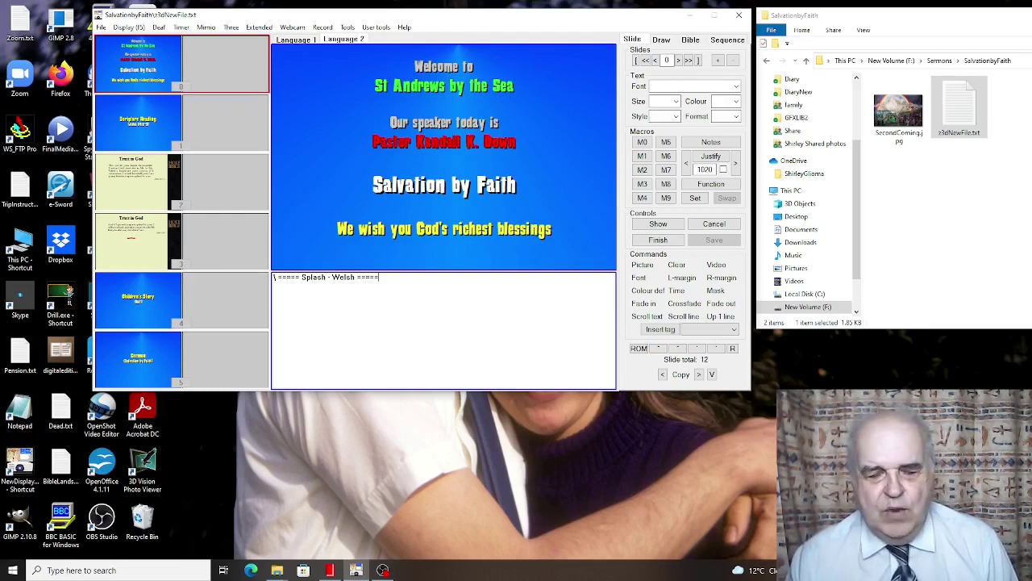
Insert the Splash tag's ready-made Welsh text into the Language 2 version of the welcome slide
{"action": "left_click", "coordinate": [734, 330]}
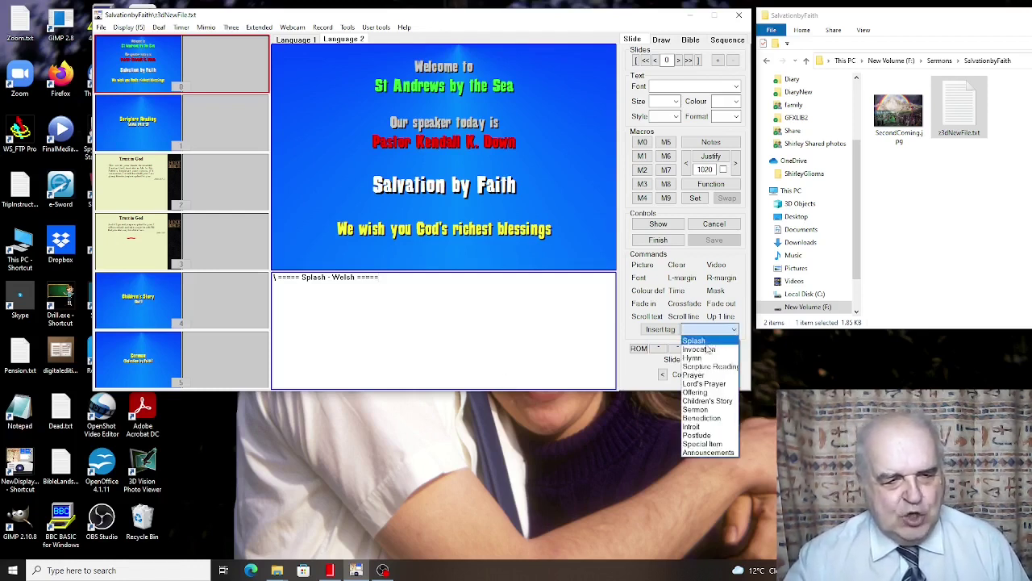
{"action": "left_click", "coordinate": [722, 349]}
{"action": "left_click", "coordinate": [734, 329]}
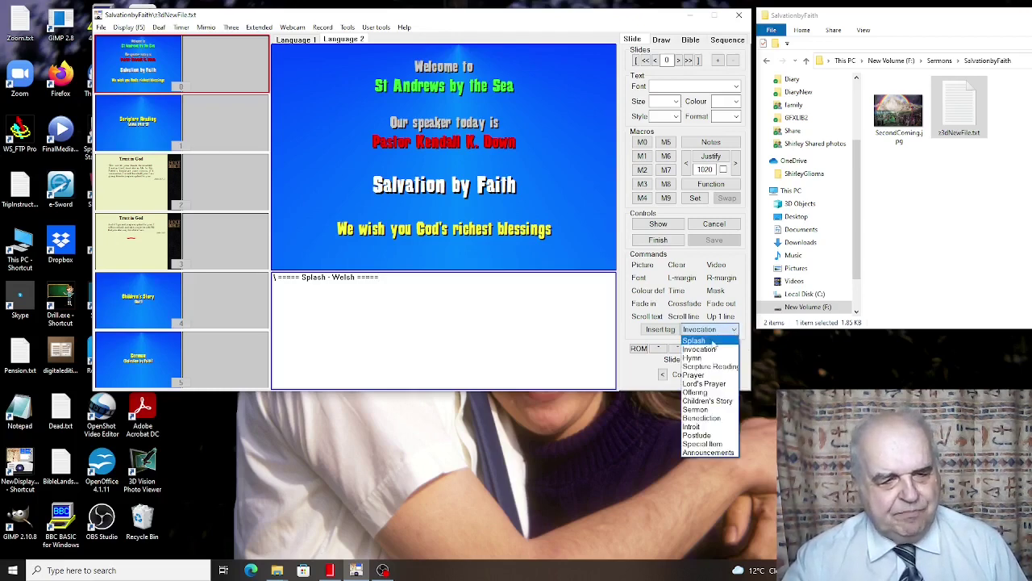
{"action": "left_click", "coordinate": [714, 340]}
{"action": "left_click", "coordinate": [667, 330]}
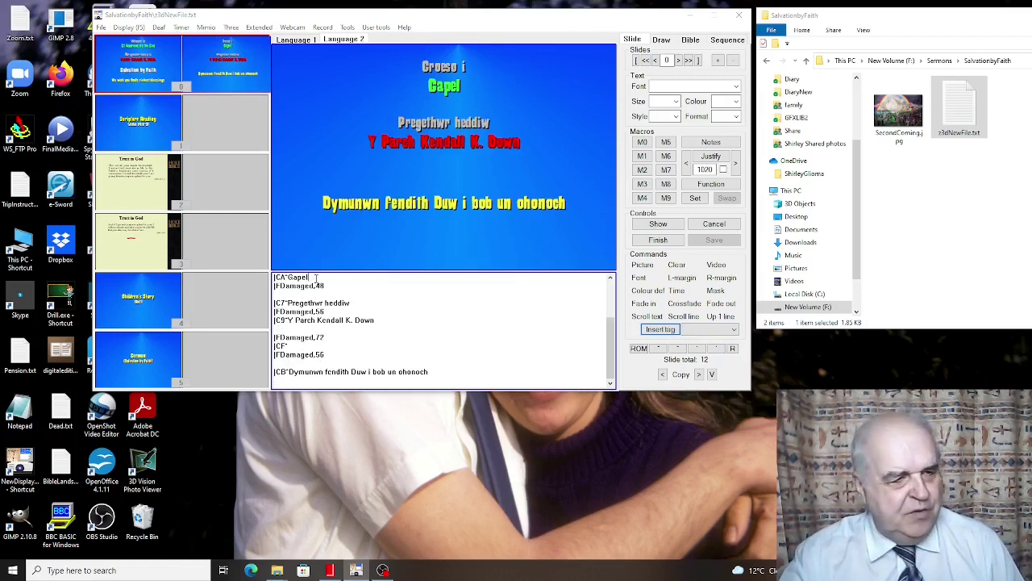
Complete the Welsh welcome text with the chapel name "Gapel Horeb" and the sermon title "Iachawdwriaeth trwy Ffydd"
{"action": "type", "text": "Hebron"}
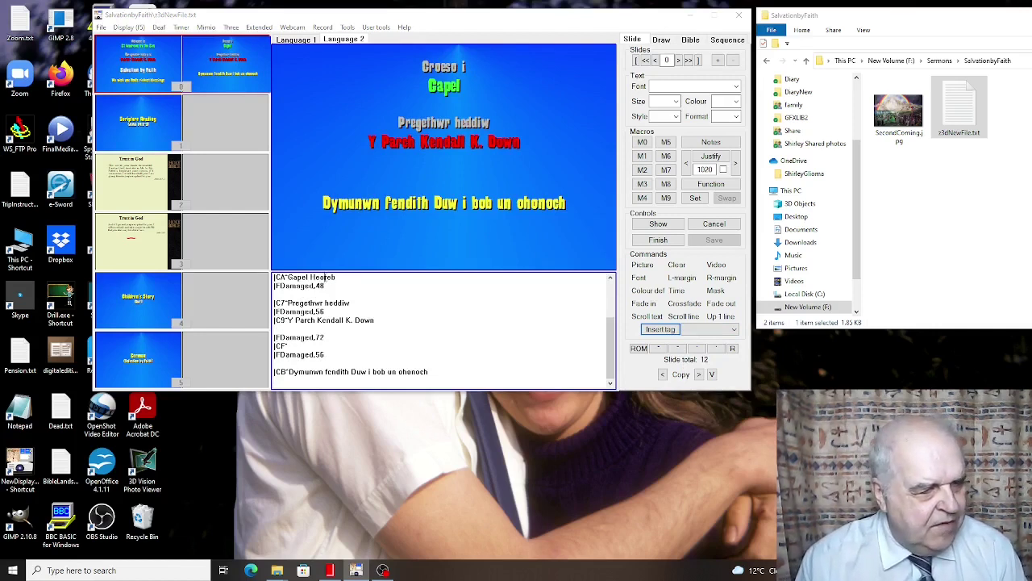
{"action": "key", "text": "BackSpace"}
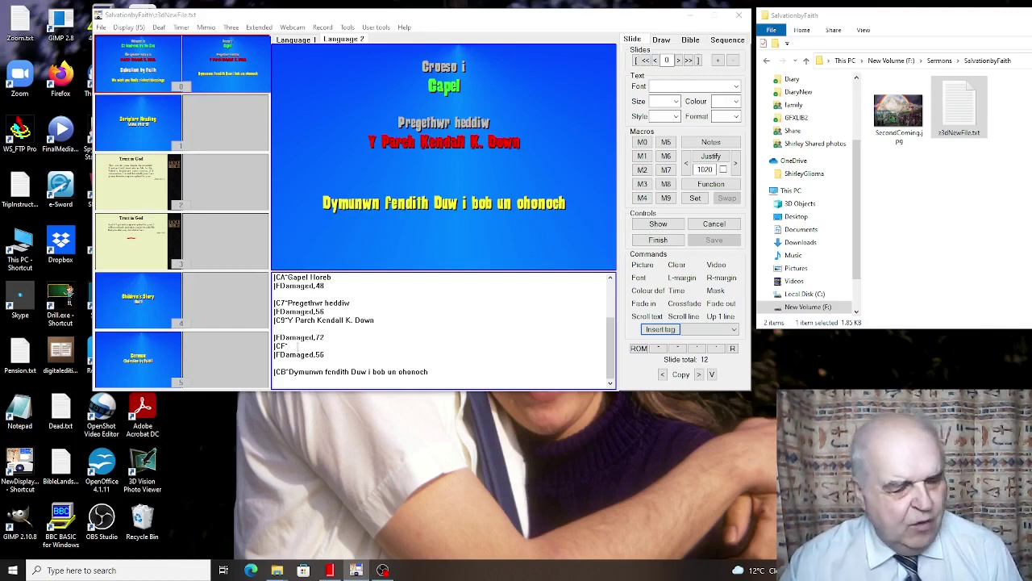
{"action": "type", "text": "a"}
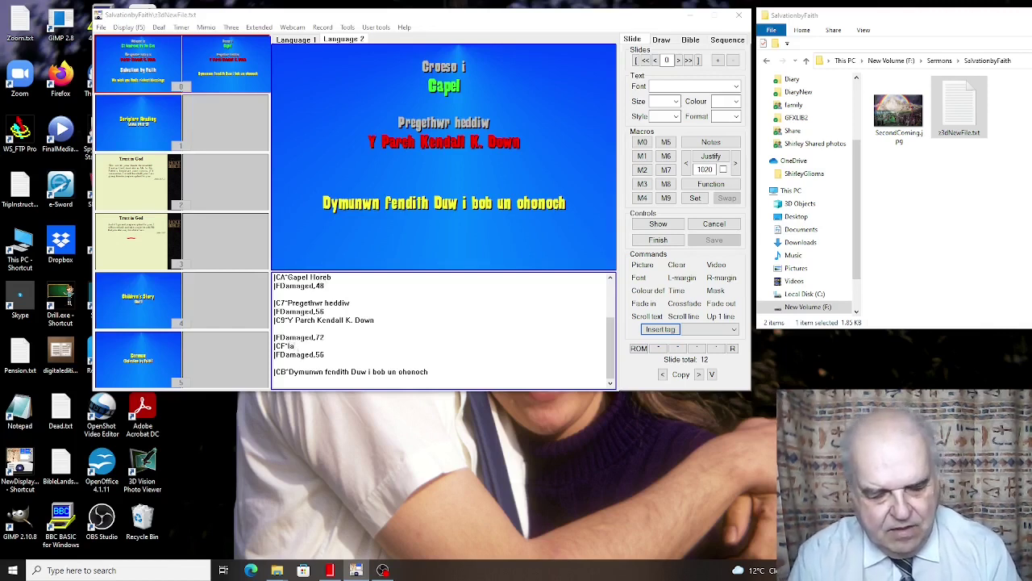
{"action": "type", "text": "chawdwr"}
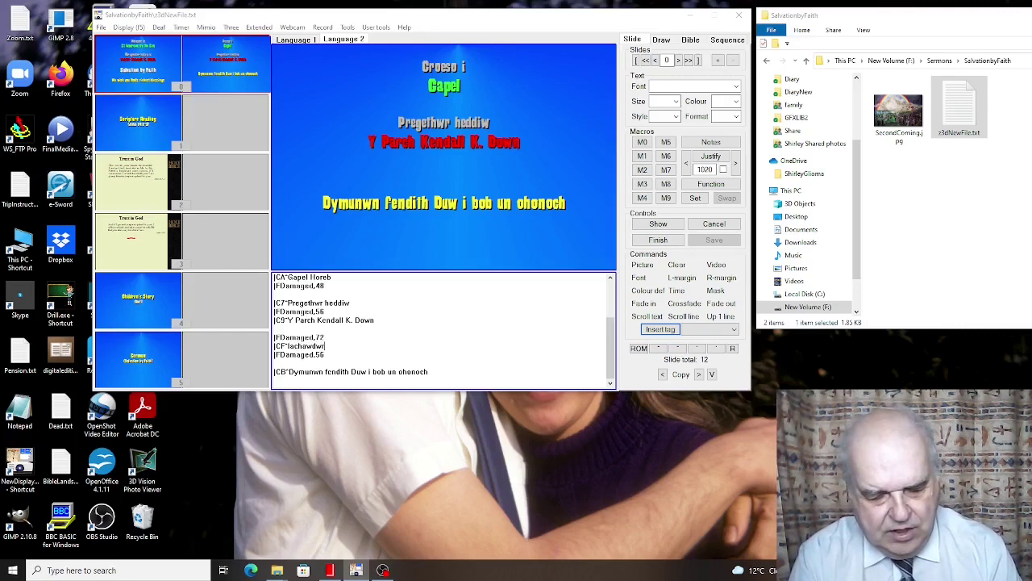
{"action": "type", "text": "iaeth tr"}
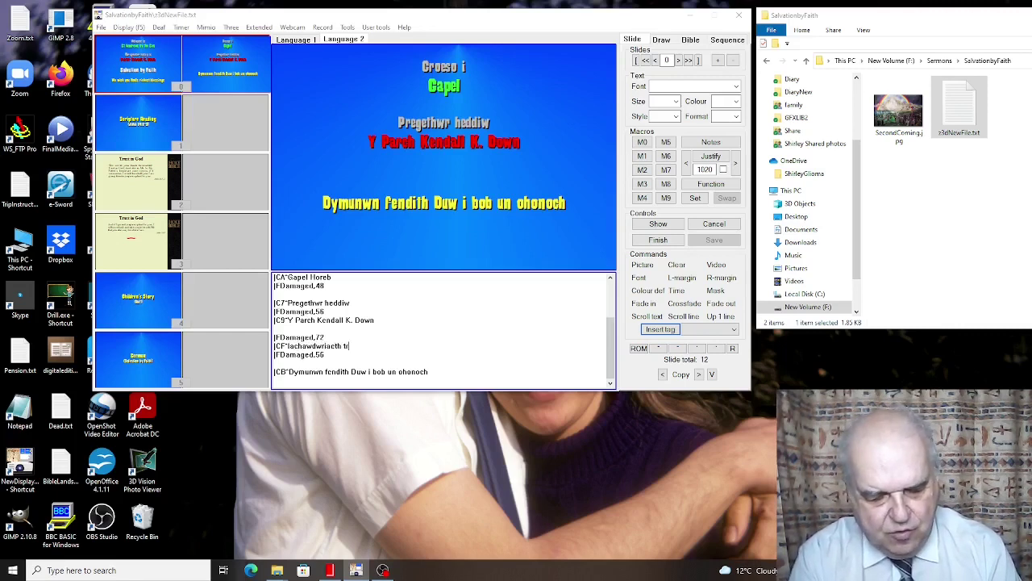
{"action": "type", "text": "wy F"}
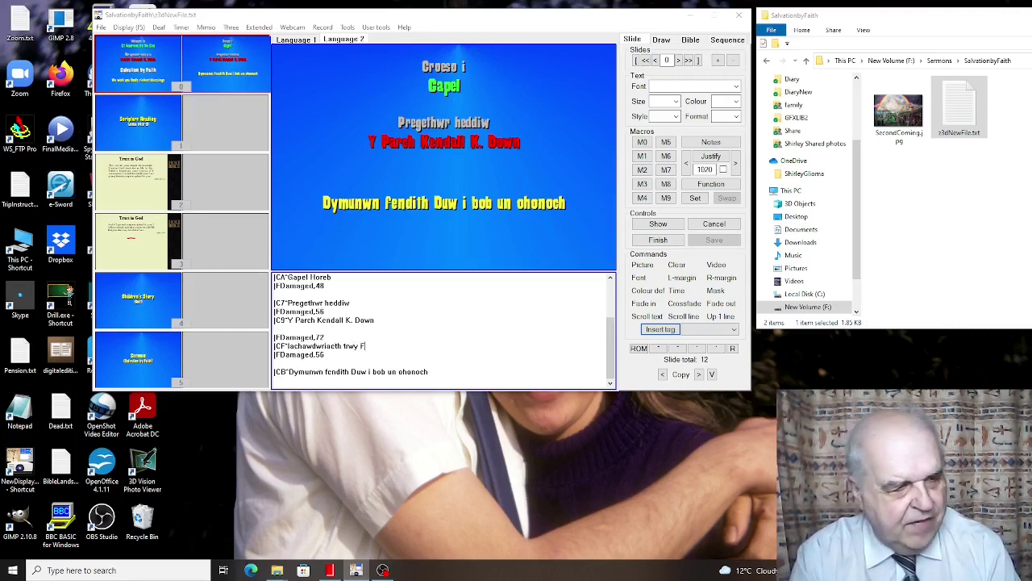
{"action": "type", "text": "fydd"}
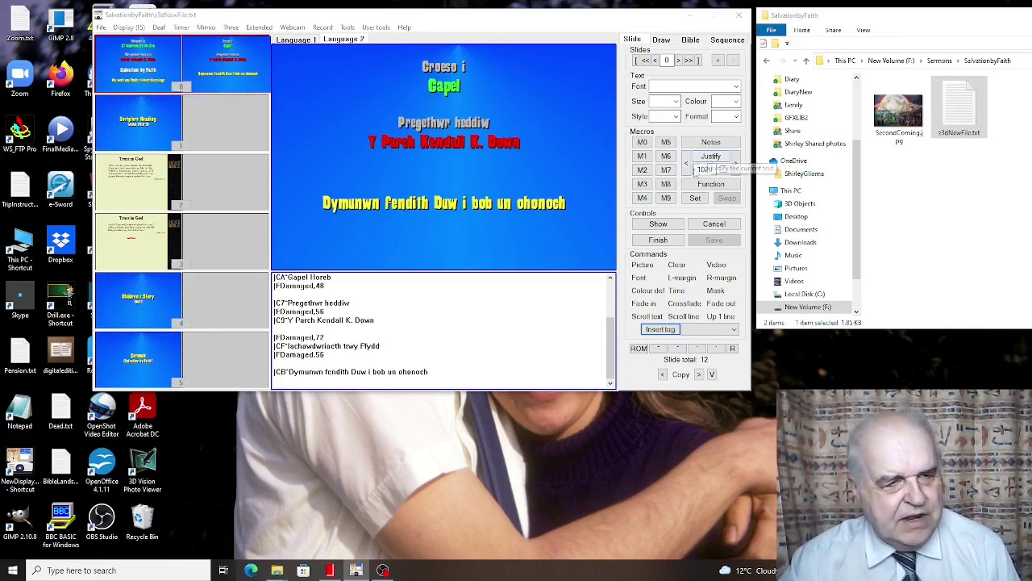
Refresh the Welsh welcome slide's preview and toggle between its English and Welsh versions
{"action": "left_click", "coordinate": [668, 224]}
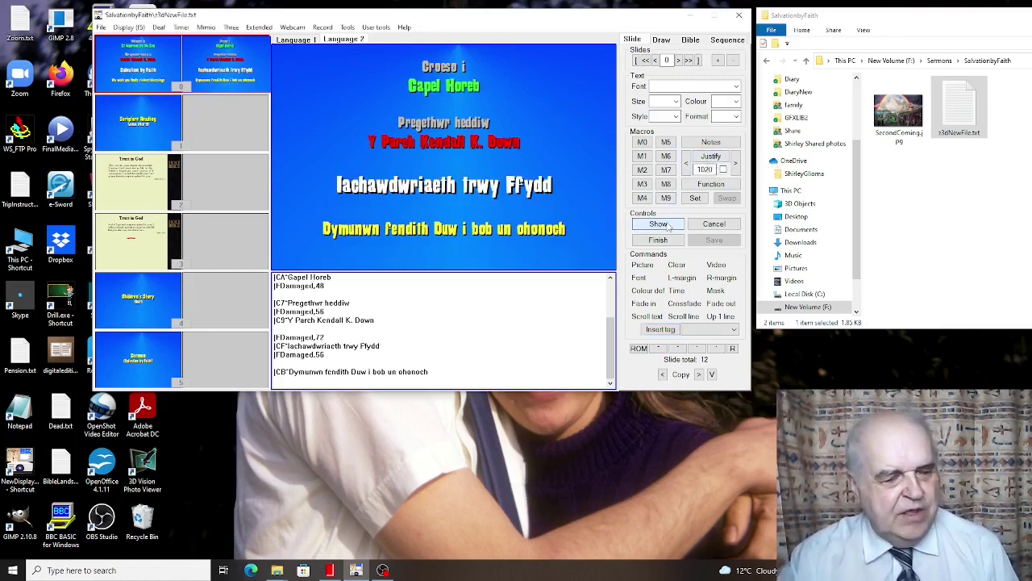
{"action": "left_click", "coordinate": [668, 227]}
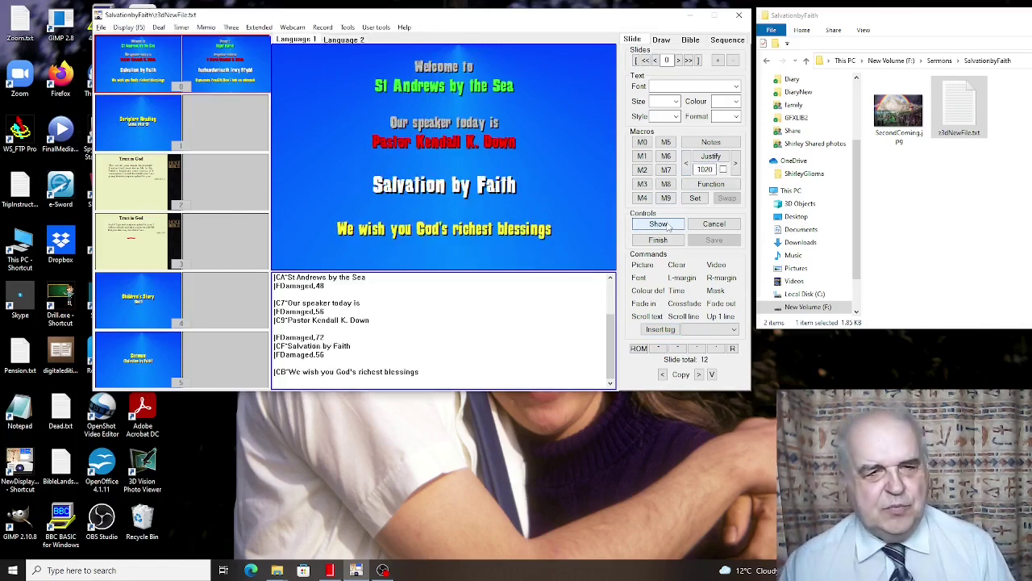
{"action": "left_click", "coordinate": [669, 226]}
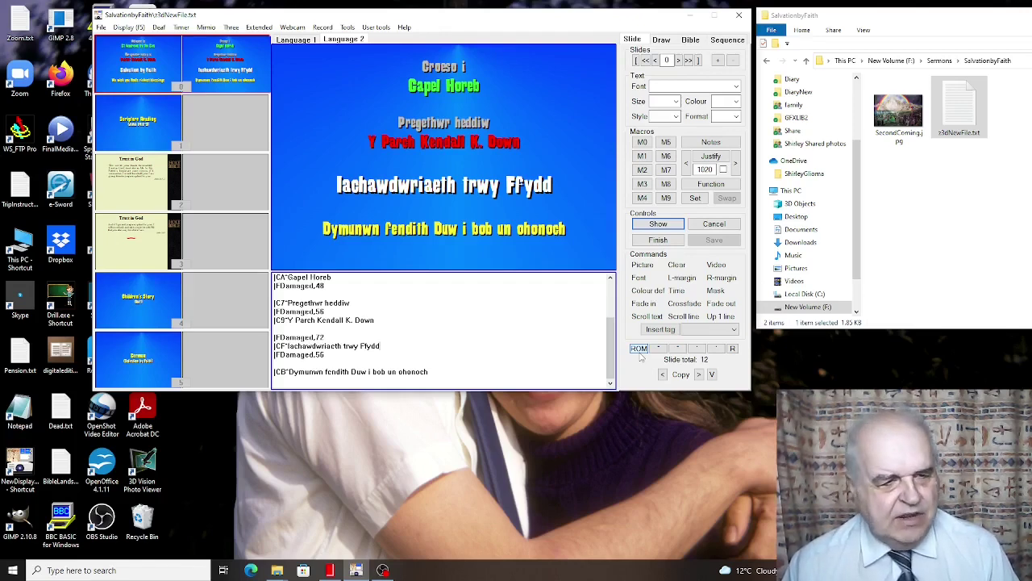
Move to slide 1 and insert the Scripture Reading tag as its Language 2 text
{"action": "key", "text": "Down"}
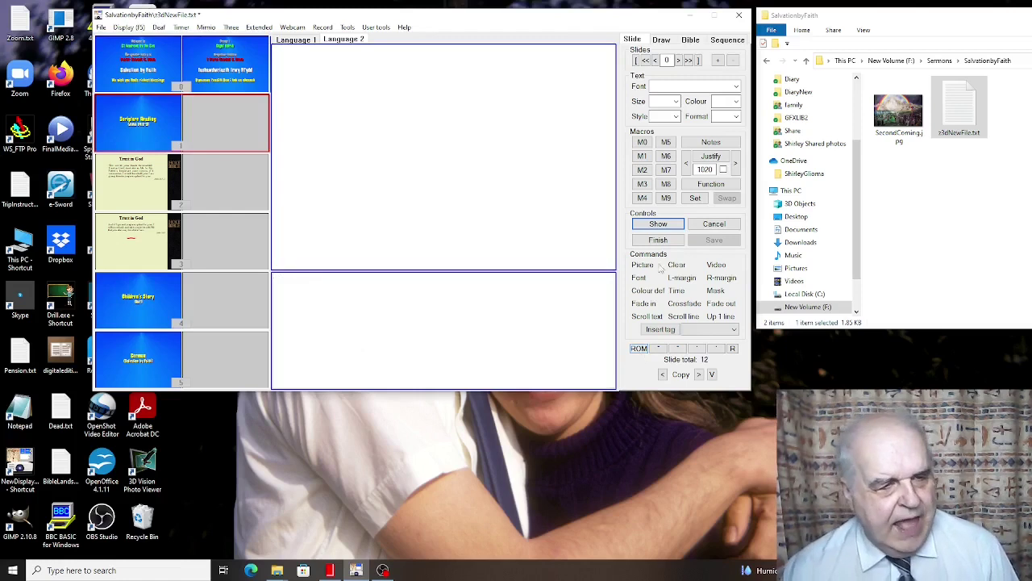
{"action": "left_click", "coordinate": [733, 329]}
{"action": "left_click", "coordinate": [733, 331]}
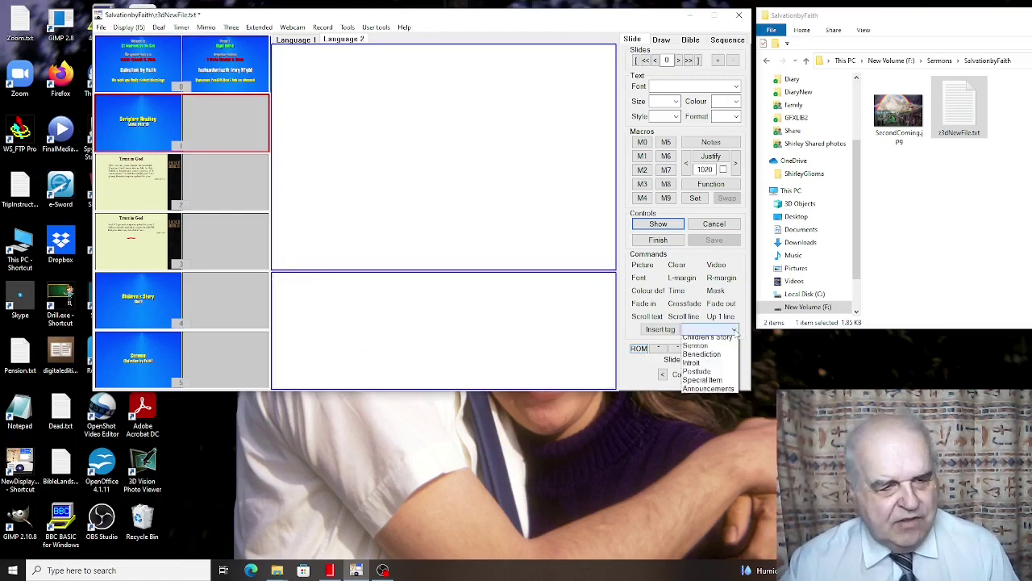
{"action": "left_click", "coordinate": [720, 369]}
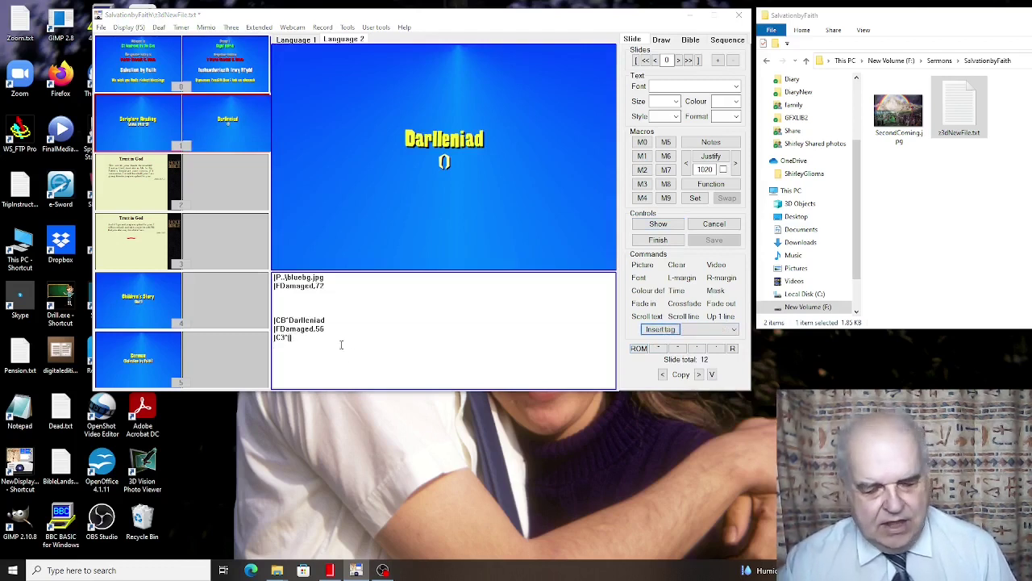
Add the Welsh reference "(Ioan 14:1-3)" under the Darlleniad heading and refresh the slide preview
{"action": "type", "text": "Item 14"}
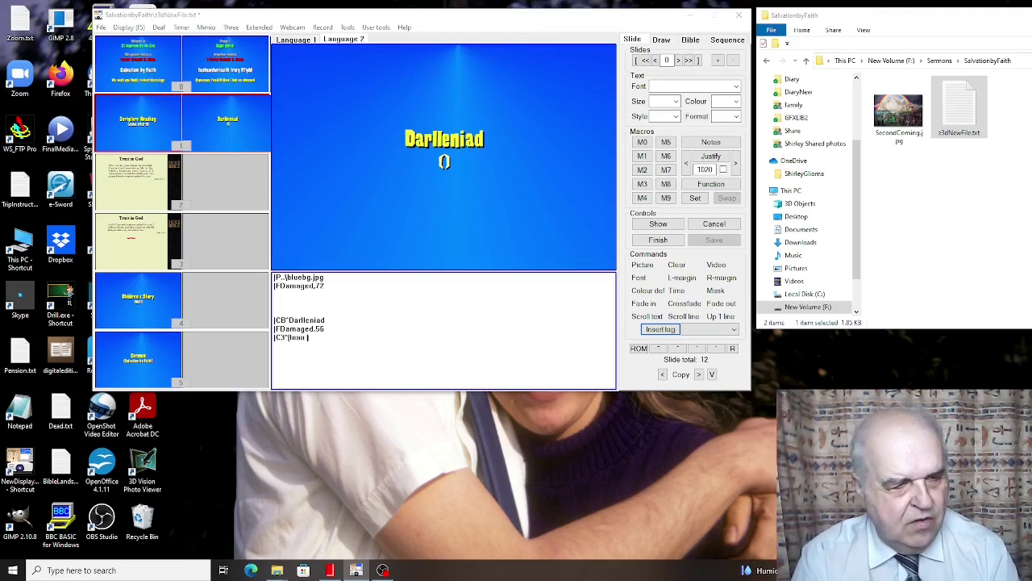
{"action": "type", "text": ":1"}
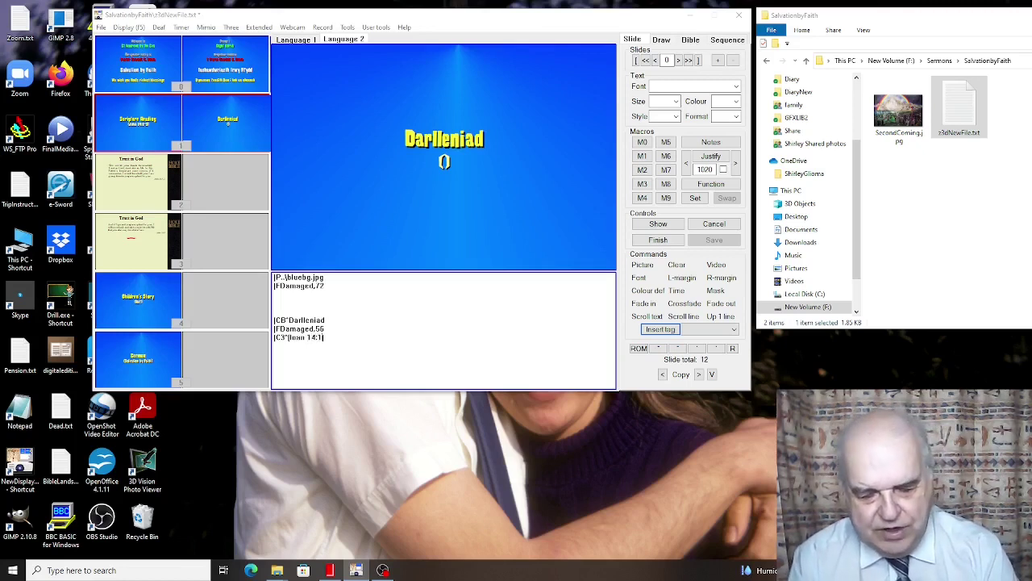
{"action": "type", "text": "-3"}
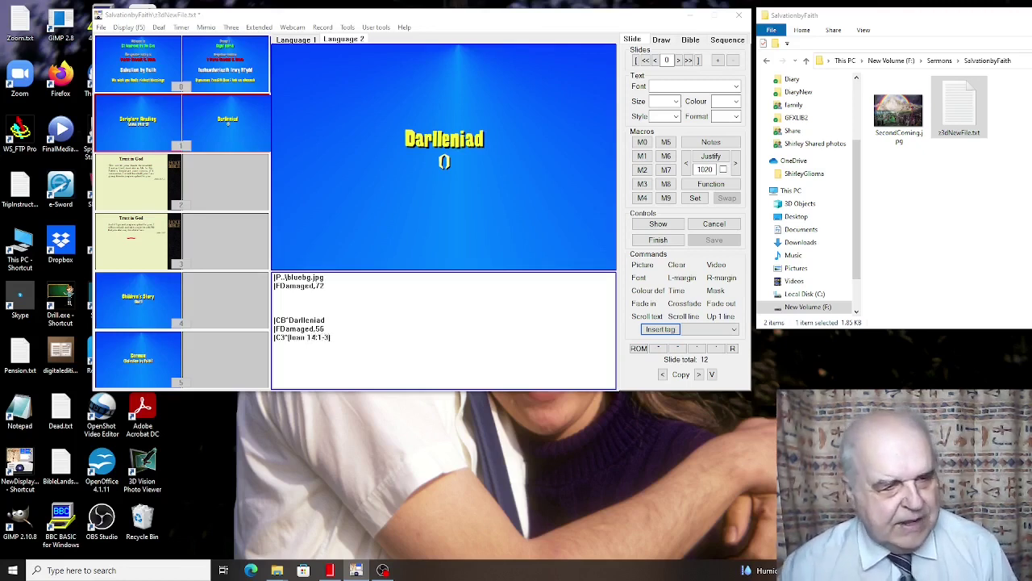
{"action": "left_click", "coordinate": [655, 225]}
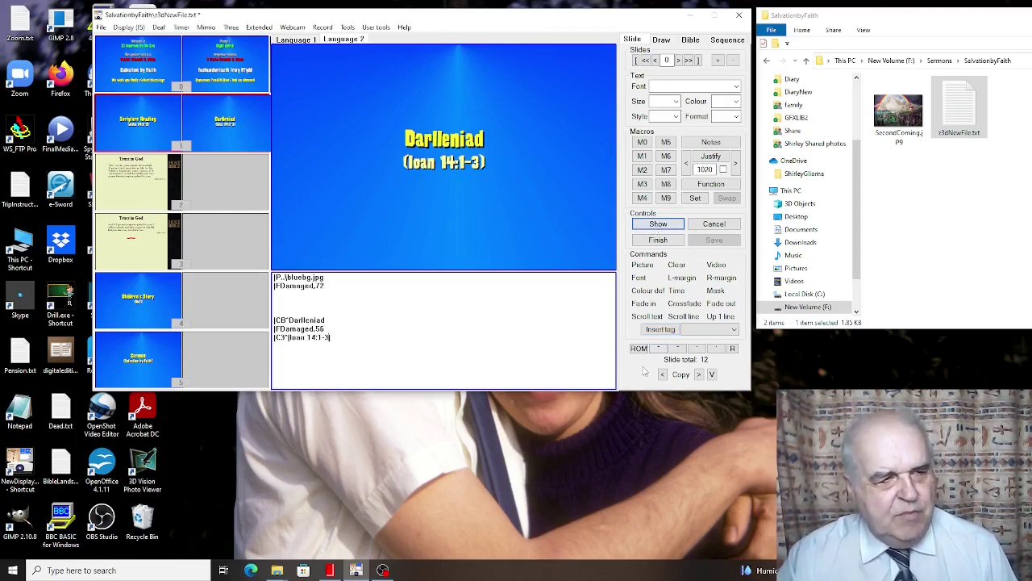
Move to slide 2, insert the Scripture Reading macro in Language 2, and change its background picture to beiblebg.jpg
{"action": "key", "text": "Page_Down"}
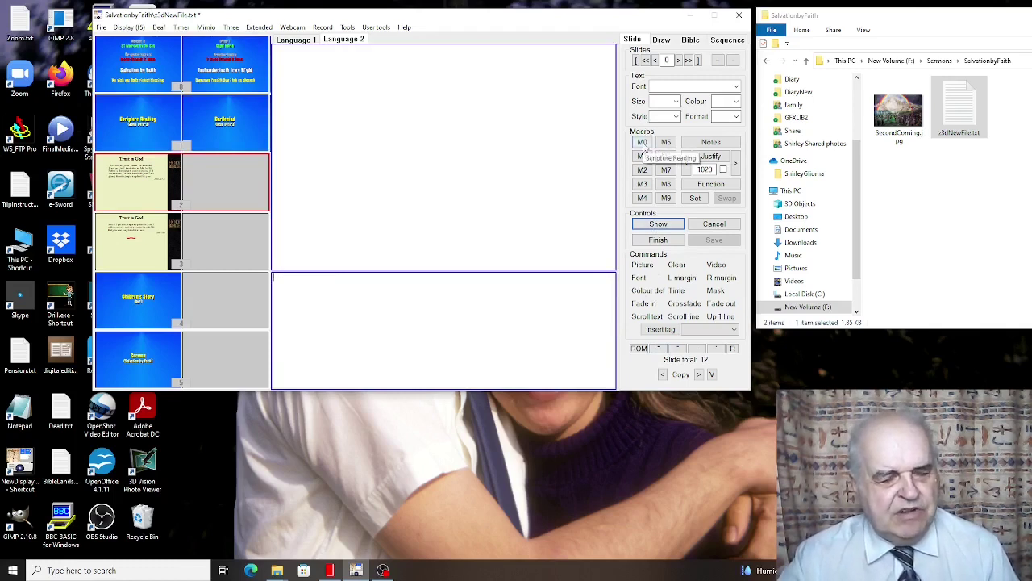
{"action": "left_click", "coordinate": [642, 143]}
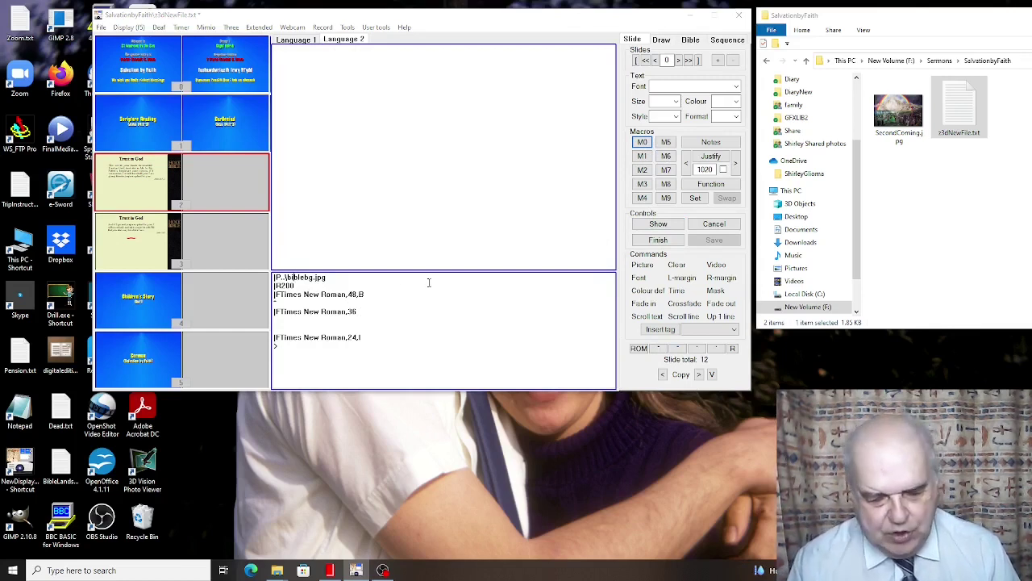
{"action": "type", "text": "e"}
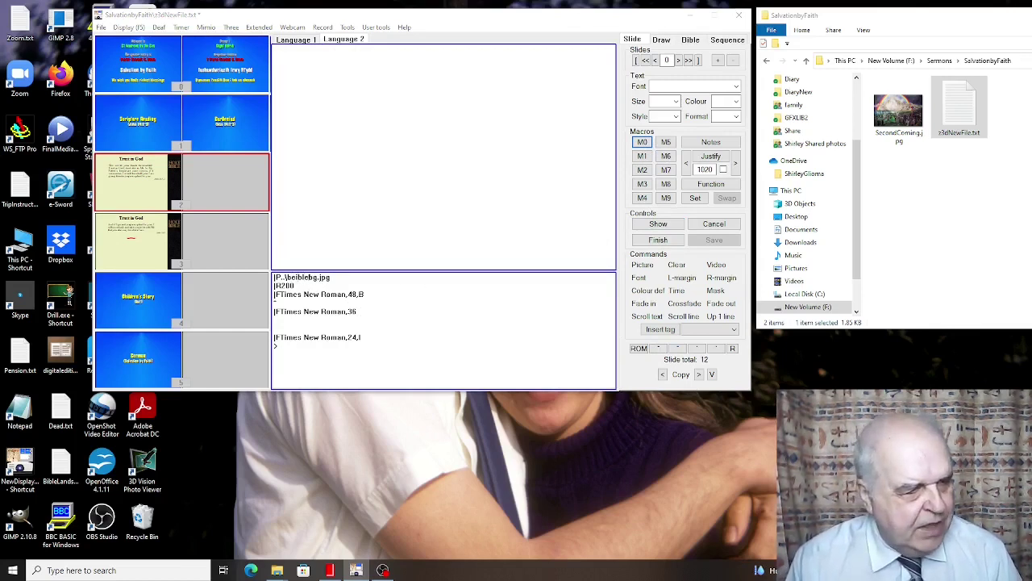
Correct the background picture name on slide 2's Language 2 version to beiblbg.jpg and refresh the preview
{"action": "key", "text": "BackSpace"}
{"action": "left_click", "coordinate": [660, 225]}
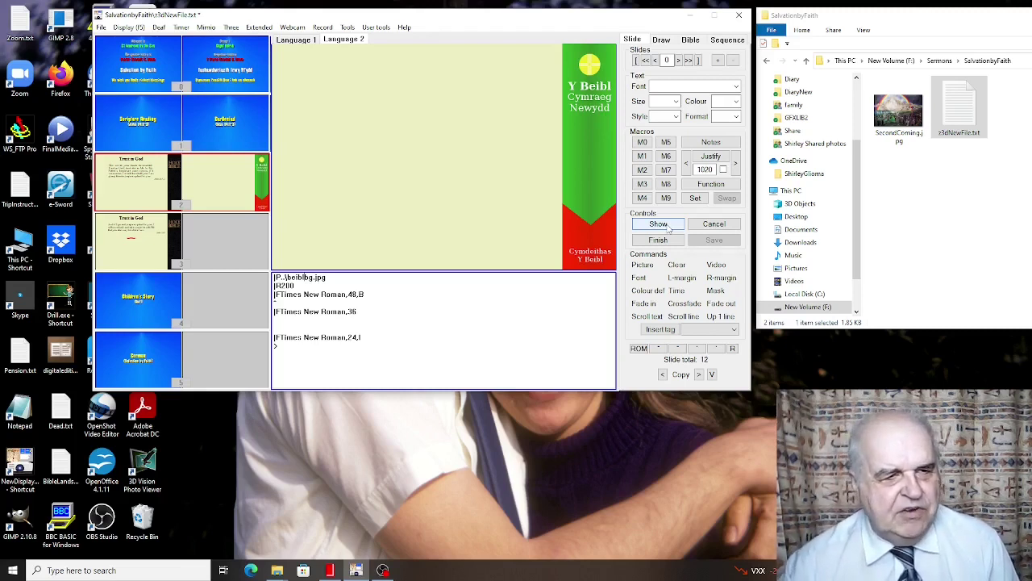
{"action": "left_click", "coordinate": [667, 227]}
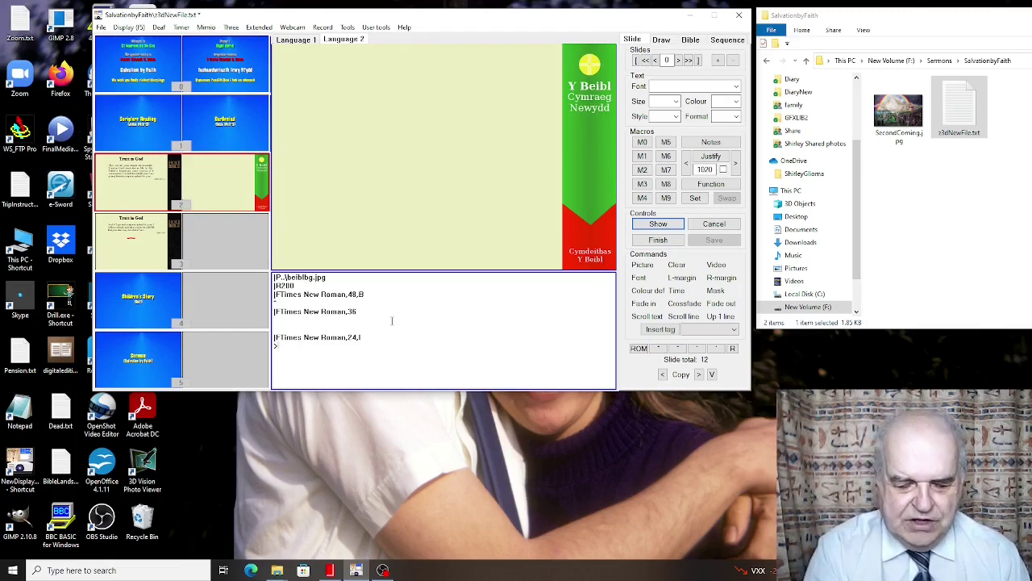
Fill slide 2's Welsh version with the justified text of John 14:1, 2 and the heading "Credwch yn Nuw"
{"action": "type", "text": "John 14:"}
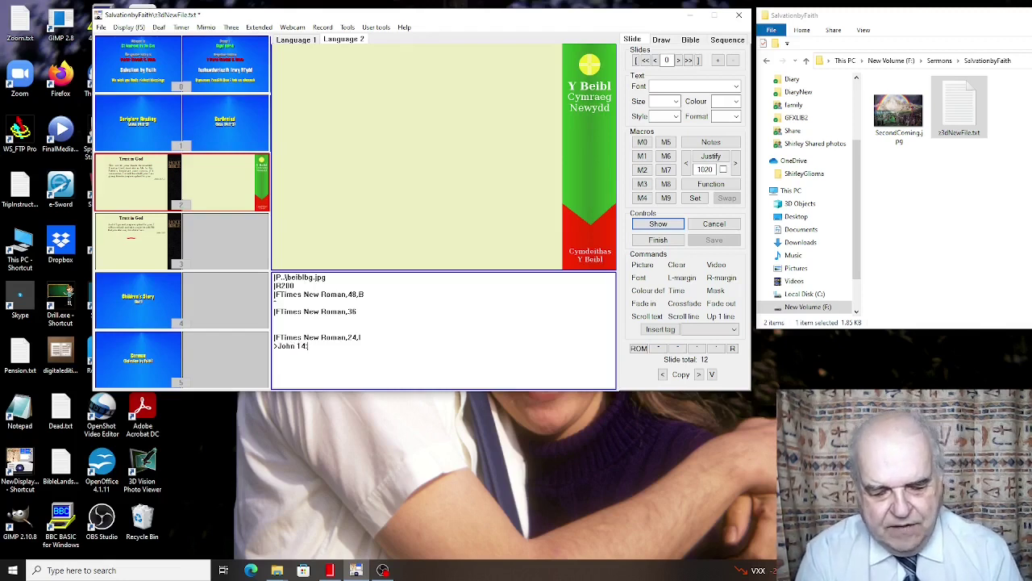
{"action": "type", "text": "1, 2"}
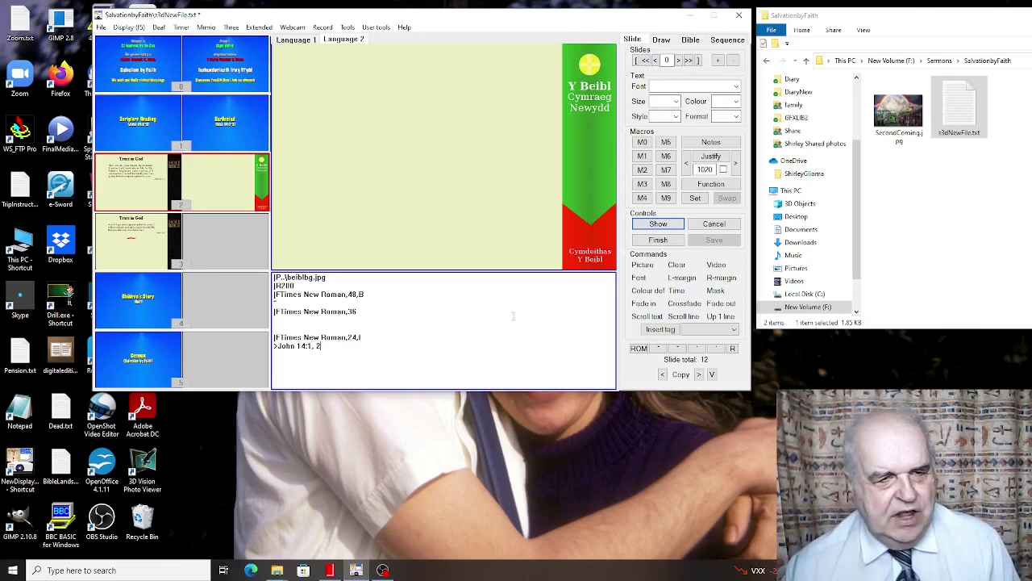
{"action": "left_click", "coordinate": [721, 187]}
{"action": "left_click", "coordinate": [717, 158]}
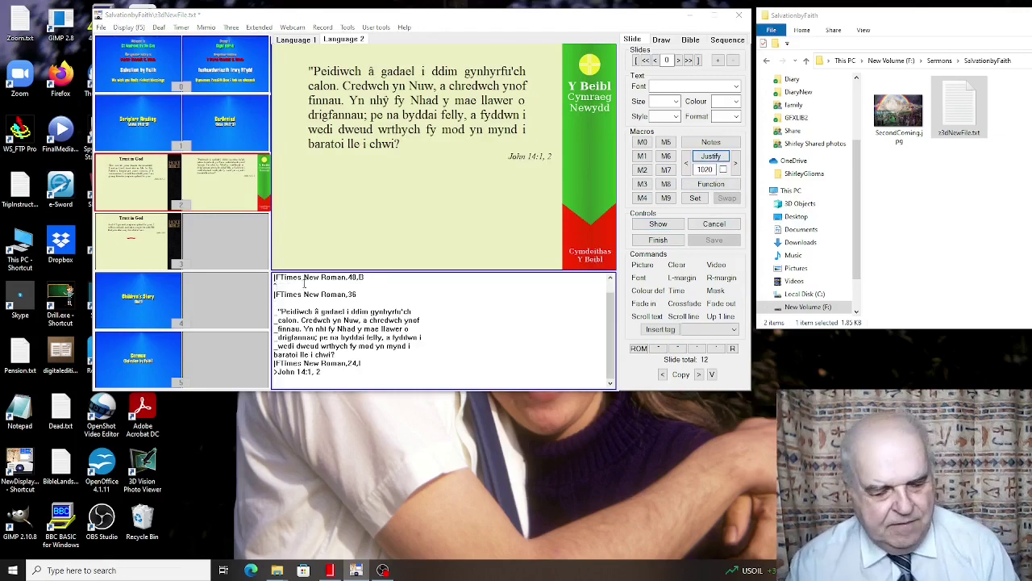
{"action": "type", "text": "Credwch yn Nuw"}
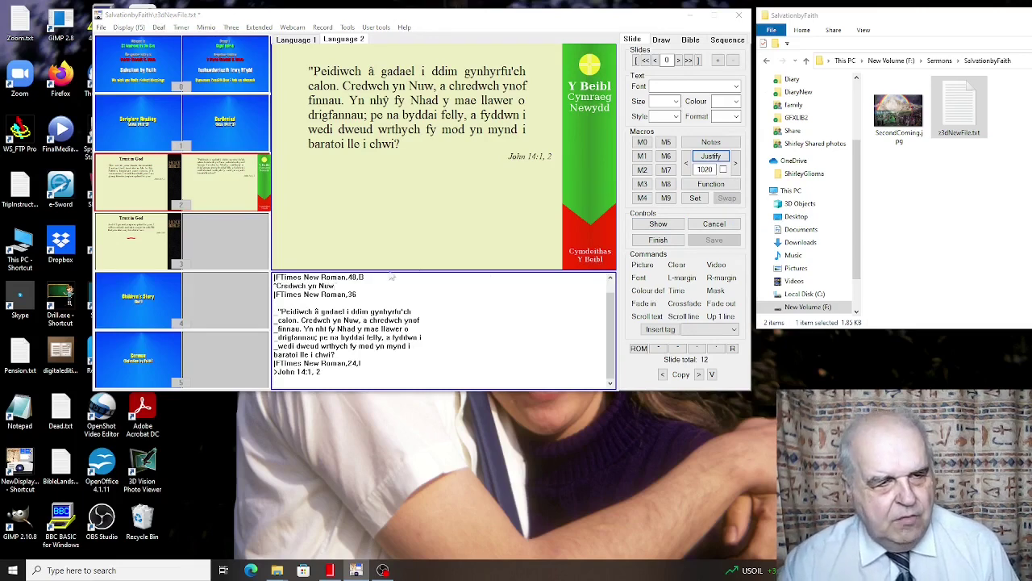
{"action": "left_click", "coordinate": [659, 224]}
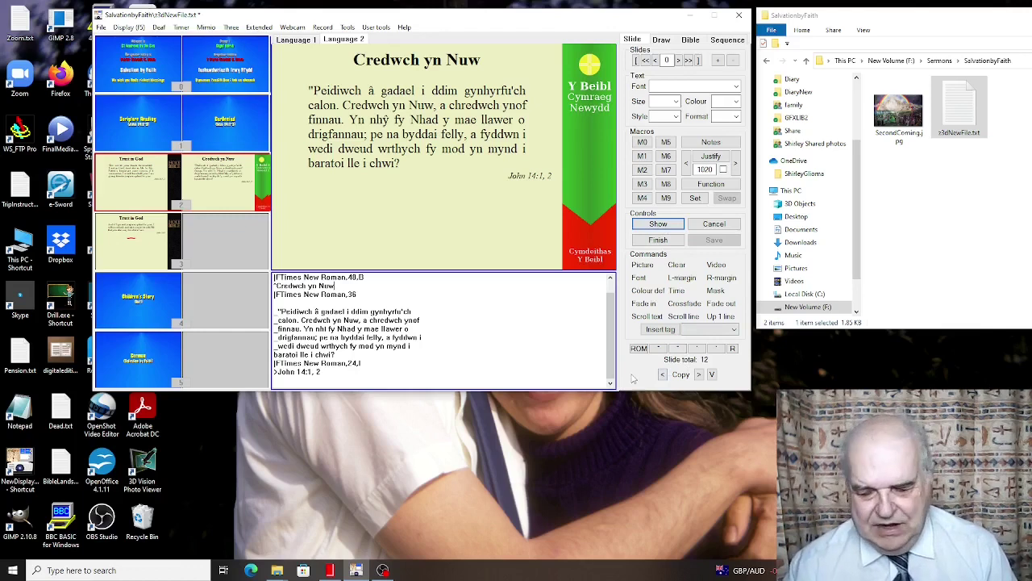
Move to slide 3, copy its English version into Language 2, and delete the English verse text from the copy
{"action": "key", "text": "Down"}
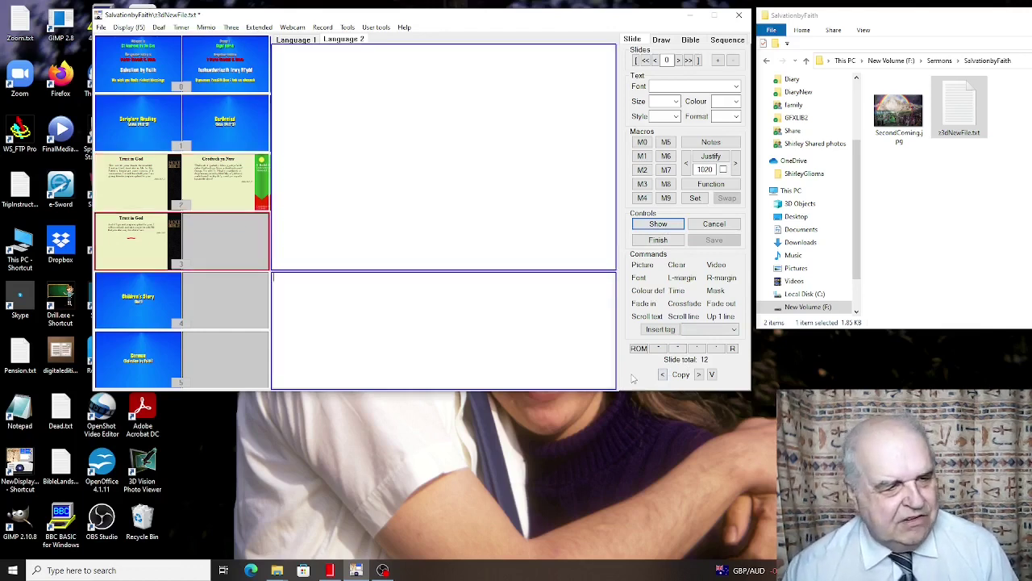
{"action": "left_click", "coordinate": [699, 376]}
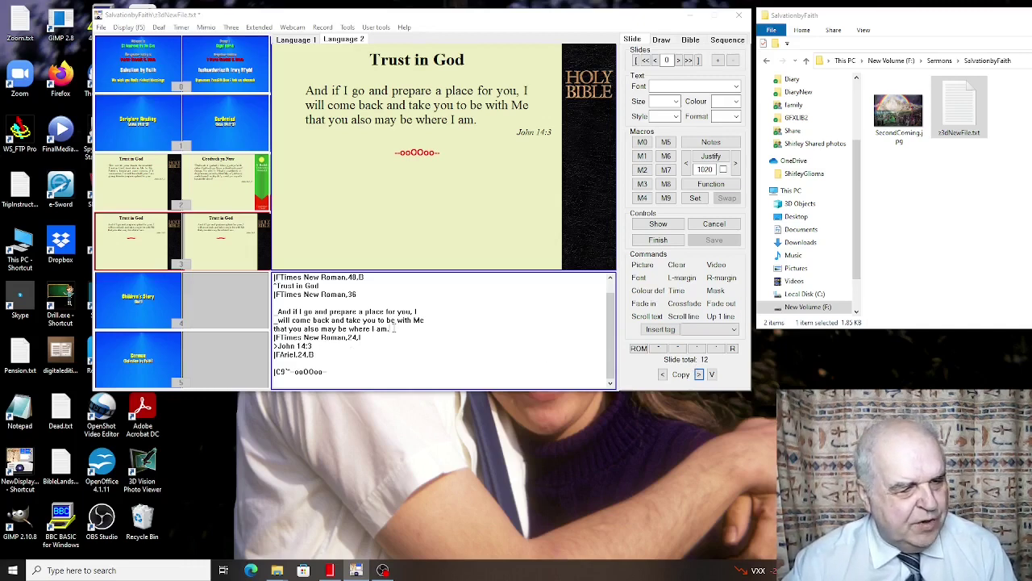
{"action": "left_click_drag", "start_coordinate": [393, 328], "coordinate": [262, 316]}
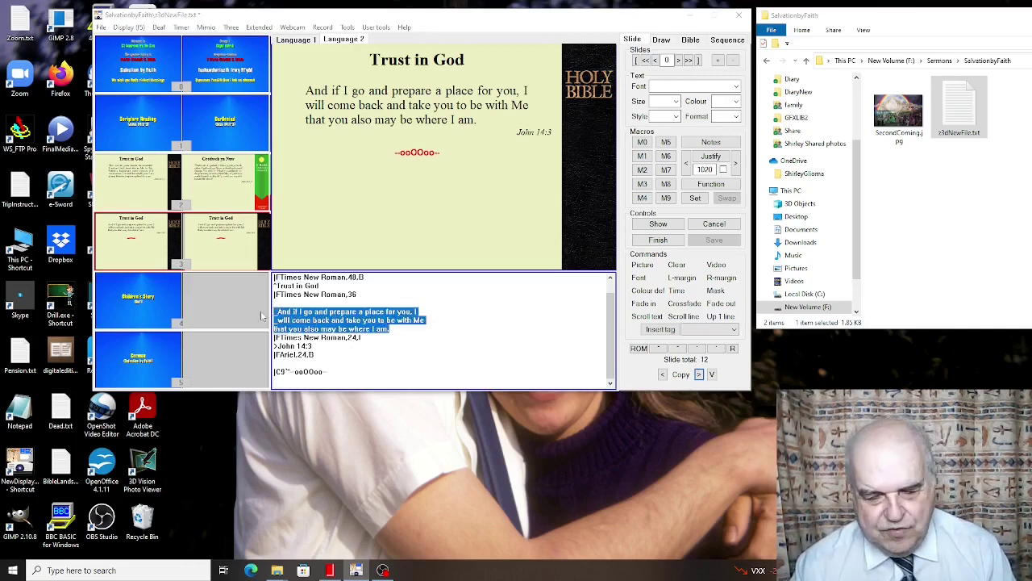
{"action": "key", "text": "Delete"}
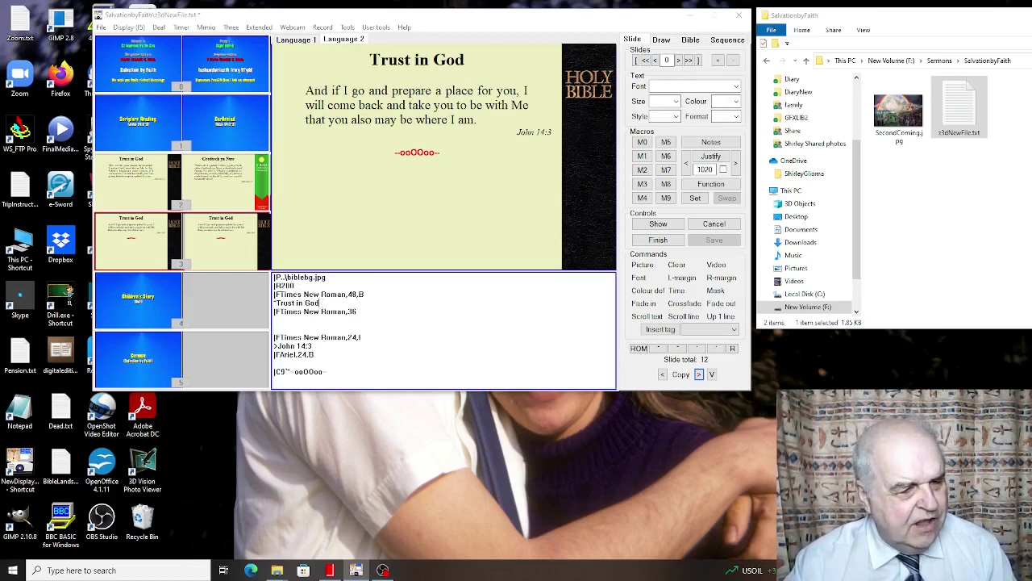
Replace slide 3's Language 2 heading with "Crewch yn Nuw" and bring in the justified Welsh text of John 14:3
{"action": "left_click_drag", "start_coordinate": [319, 303], "coordinate": [274, 304]}
{"action": "type", "text": "C"}
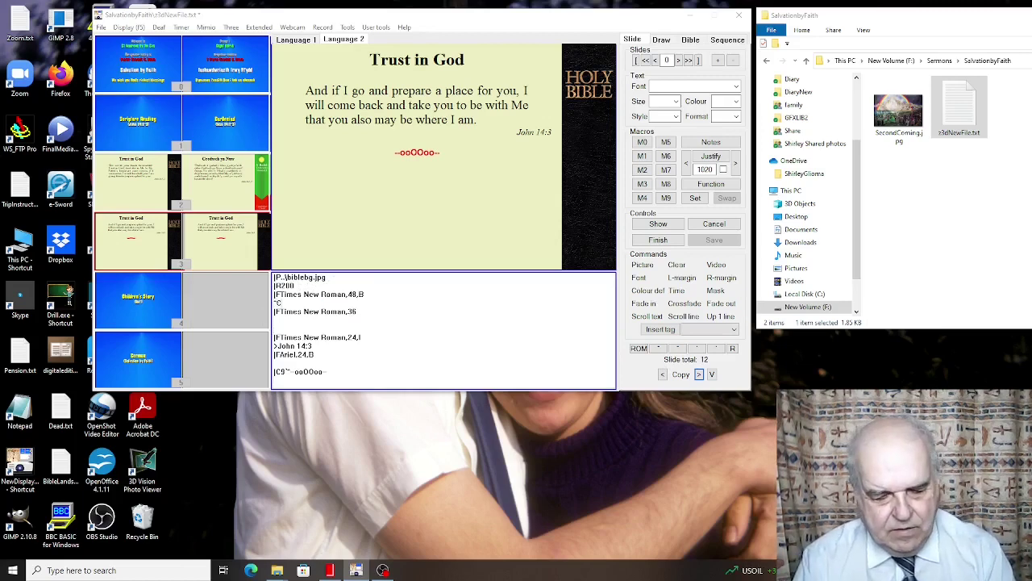
{"action": "type", "text": "rouch yn Nuw"}
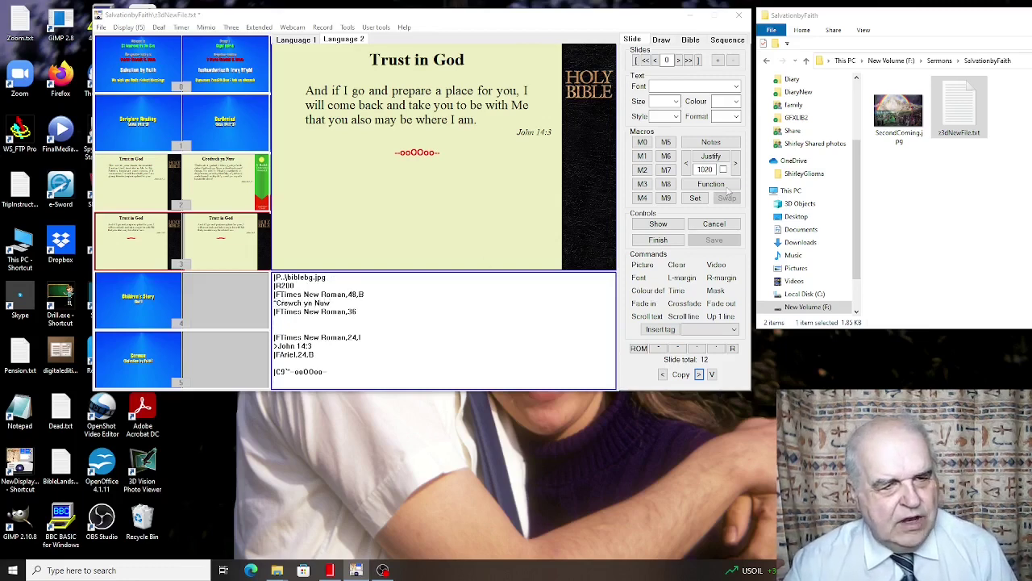
{"action": "left_click", "coordinate": [710, 184]}
{"action": "left_click", "coordinate": [710, 155]}
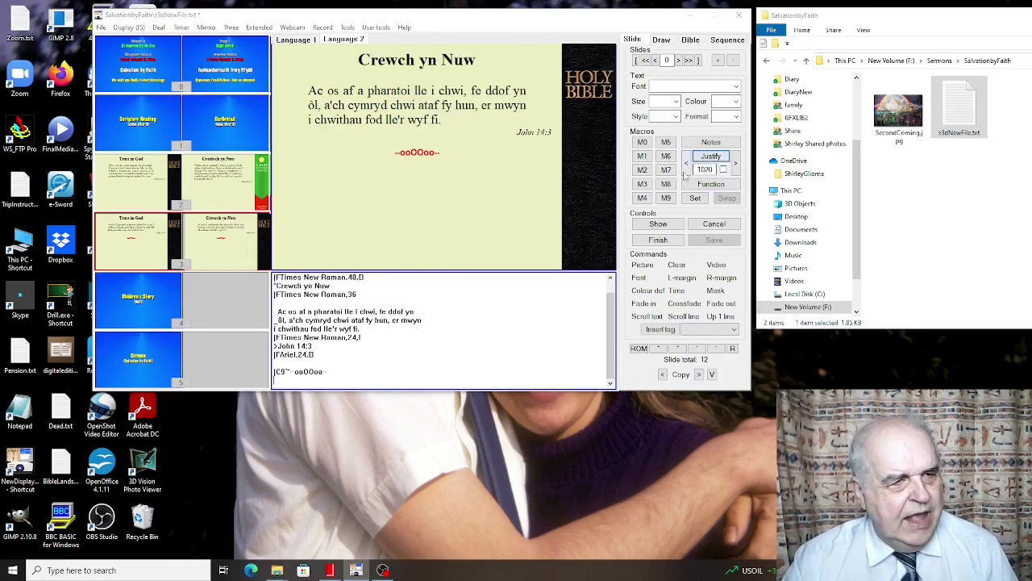
Change the background picture of slide 3's Welsh version to beiblbg.jpg and refresh the preview
{"action": "scroll", "coordinate": [306, 296], "scroll_direction": "up", "scroll_amount": 1}
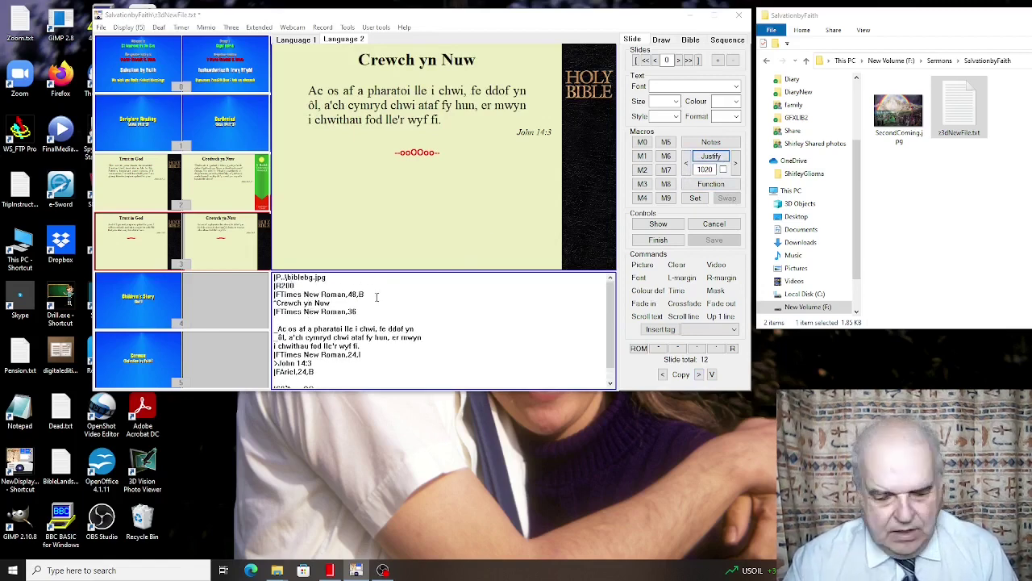
{"action": "type", "text": "\\"}
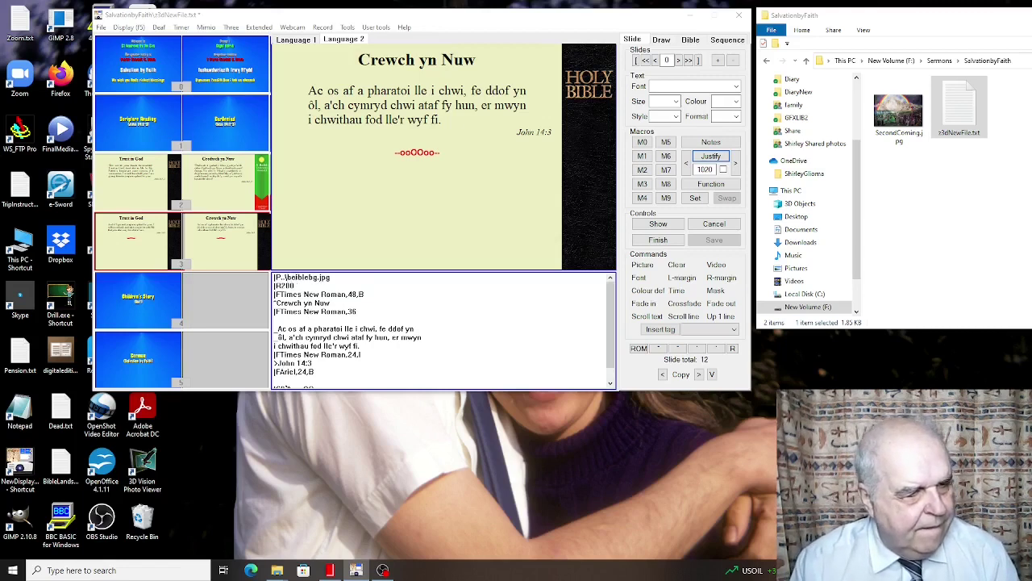
{"action": "key", "text": "BackSpace"}
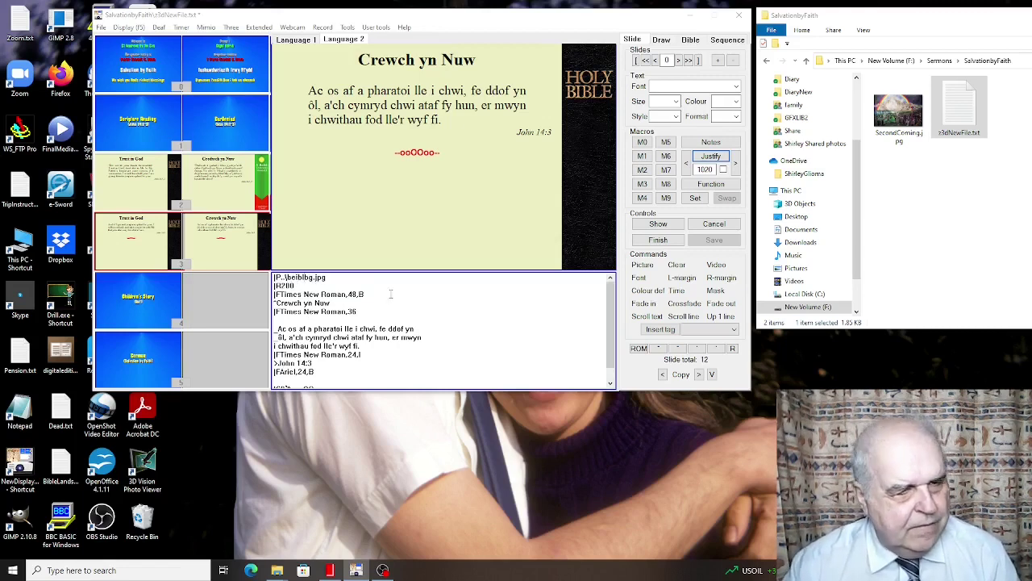
{"action": "left_click", "coordinate": [655, 226]}
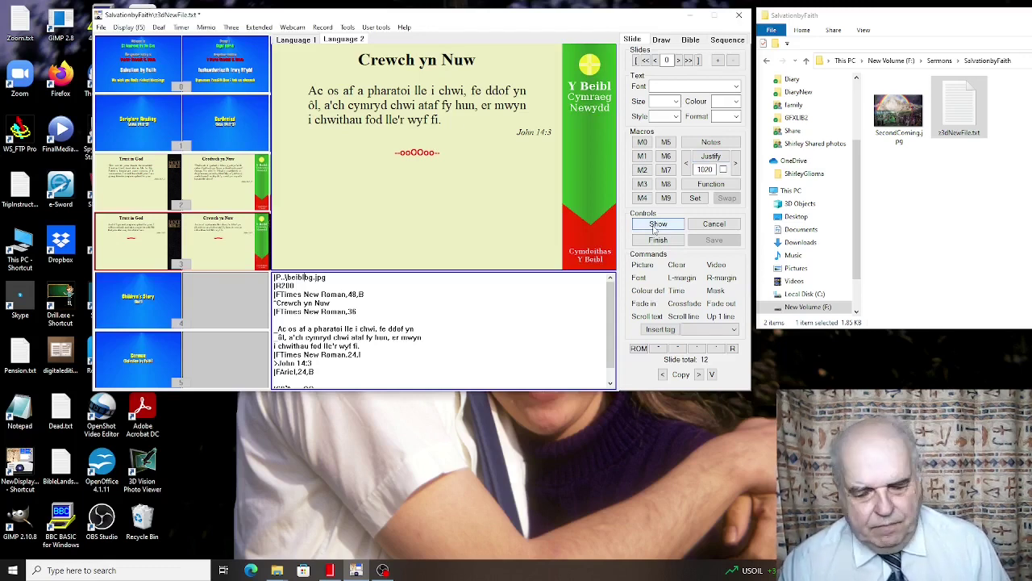
Move to slide 4 and insert the Children's Story tag as its Language 2 text
{"action": "key", "text": "Down"}
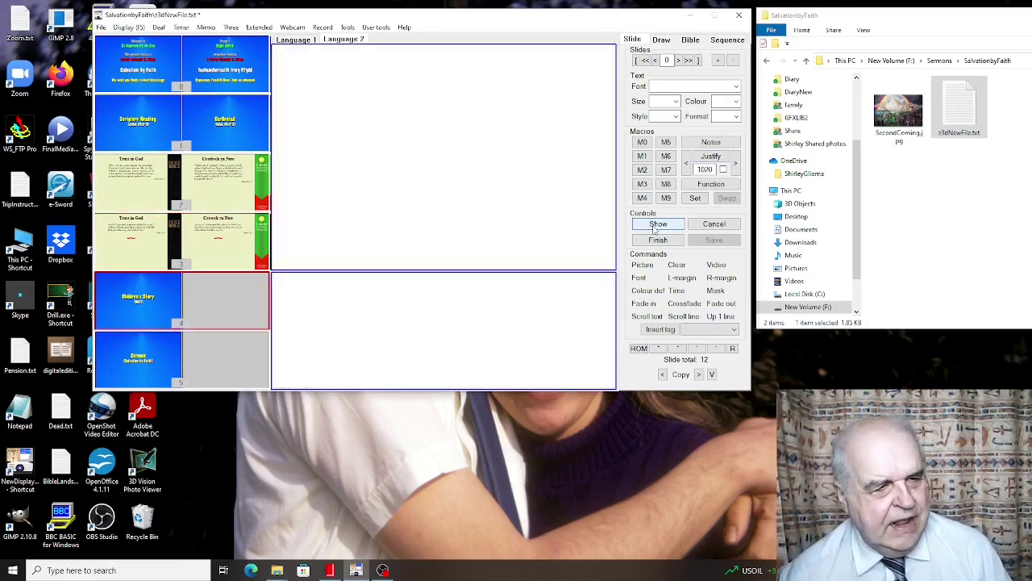
{"action": "left_click", "coordinate": [733, 330]}
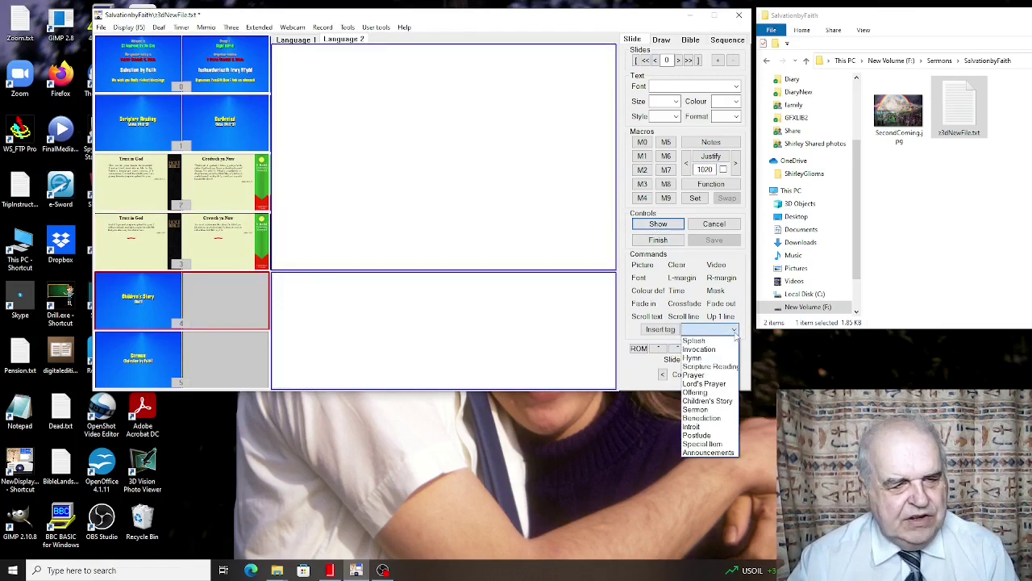
{"action": "left_click", "coordinate": [708, 400]}
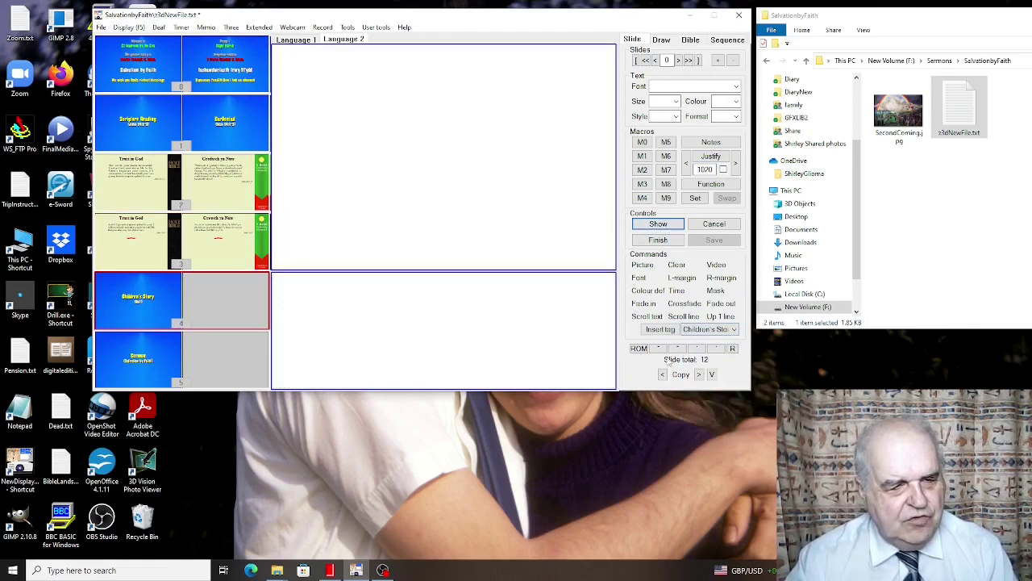
{"action": "left_click", "coordinate": [660, 329]}
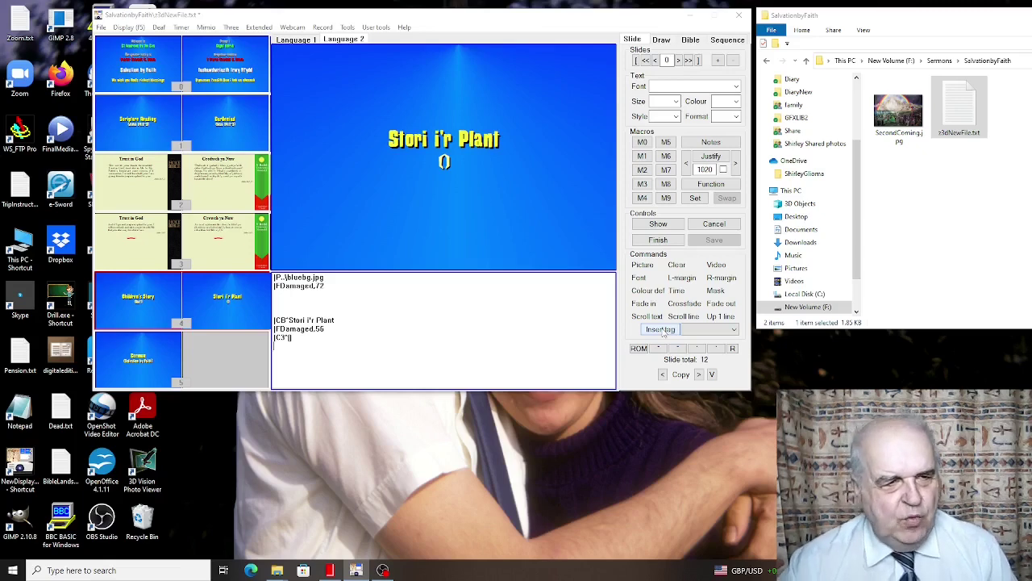
{"action": "left_click", "coordinate": [663, 330]}
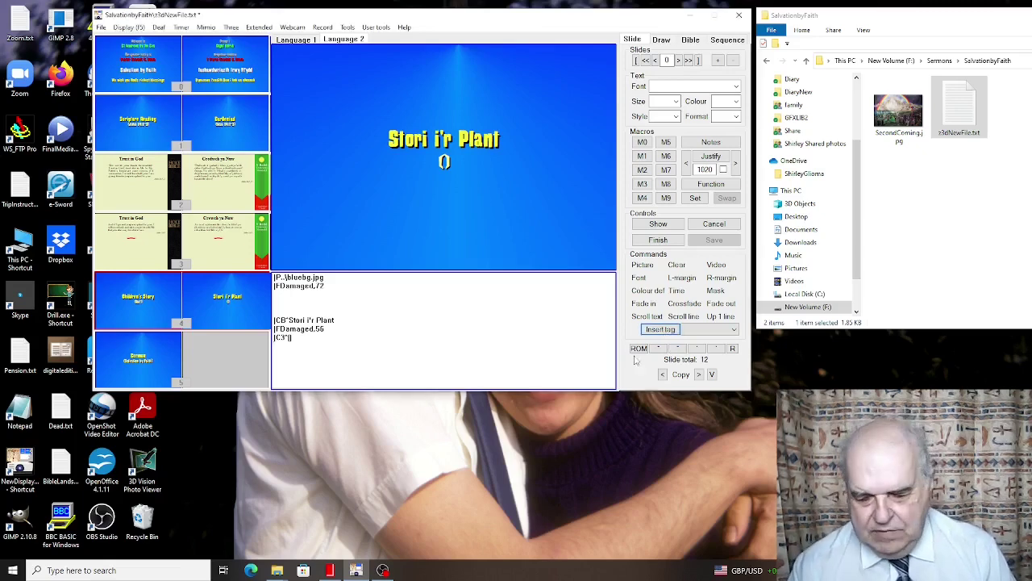
Move to slide 5 and insert the Sermon tag as its Language 2 text
{"action": "key", "text": "Page_Down"}
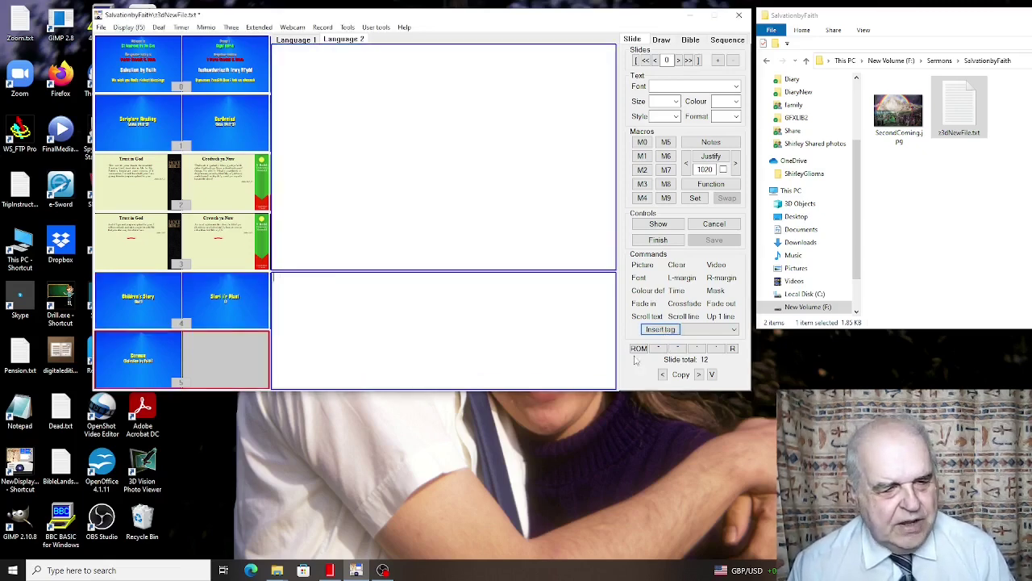
{"action": "left_click", "coordinate": [735, 330]}
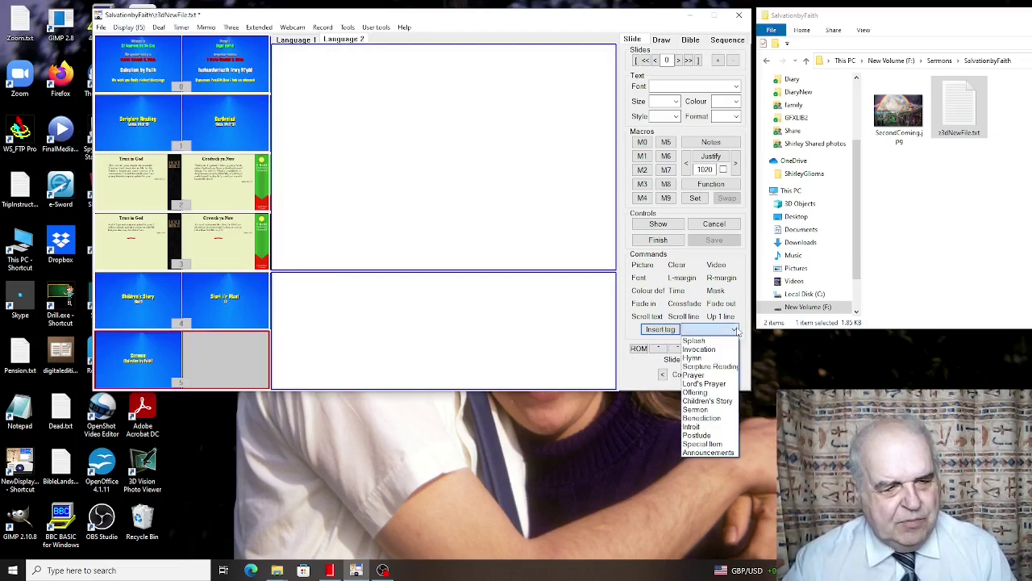
{"action": "left_click", "coordinate": [708, 409]}
{"action": "left_click", "coordinate": [659, 330]}
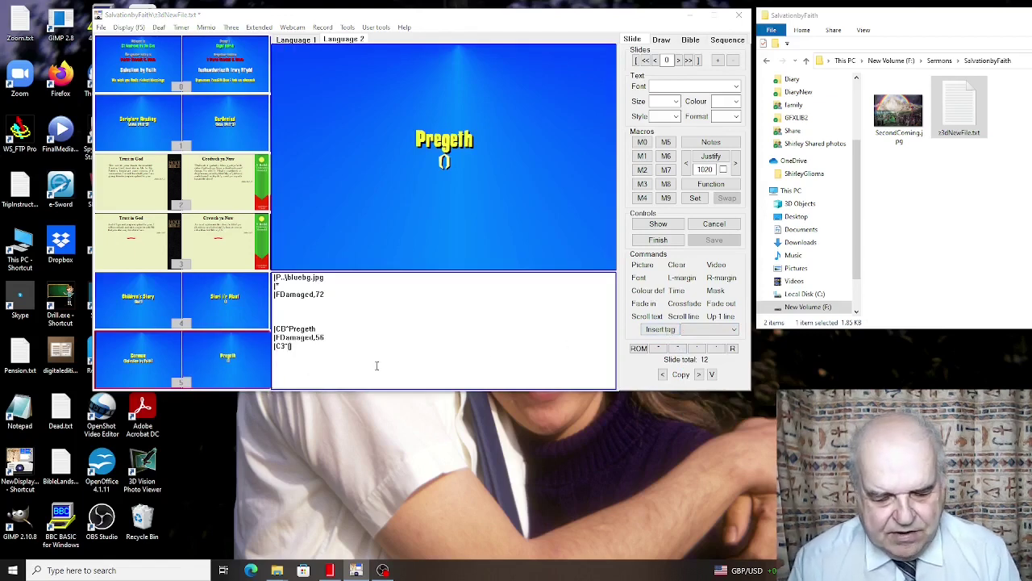
Add the Welsh sermon title "Iawchawdwriaeth trwy Ffydd" in the brackets under the Pregeth heading and refresh the preview
{"action": "type", "text": "Iachaw"}
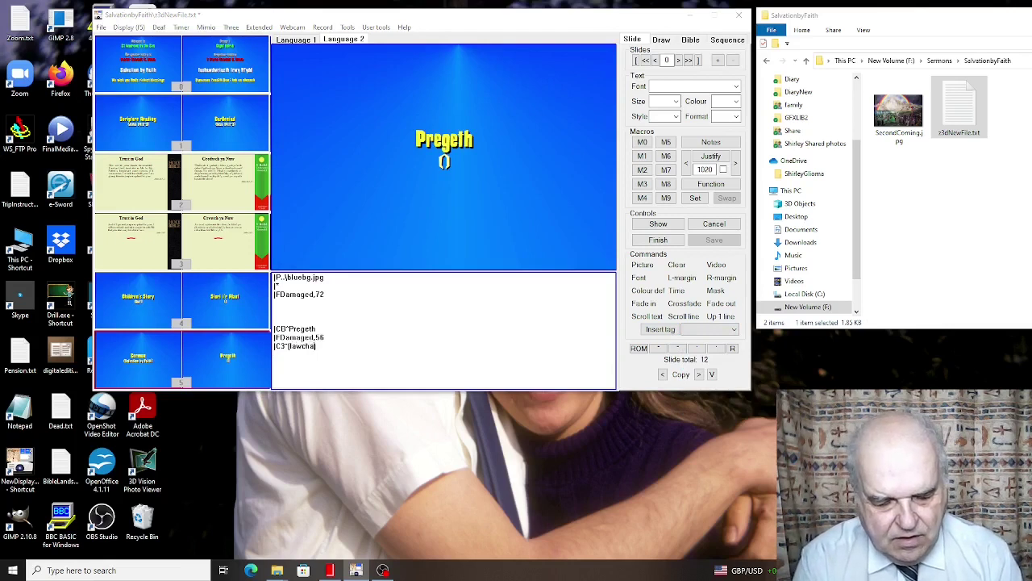
{"action": "type", "text": "dwriae"}
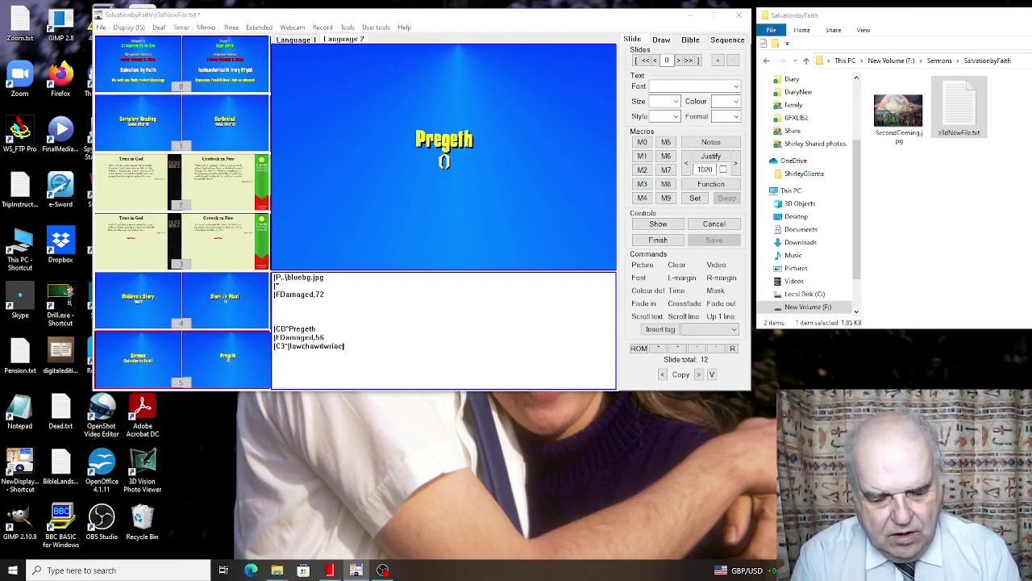
{"action": "type", "text": "th tr"}
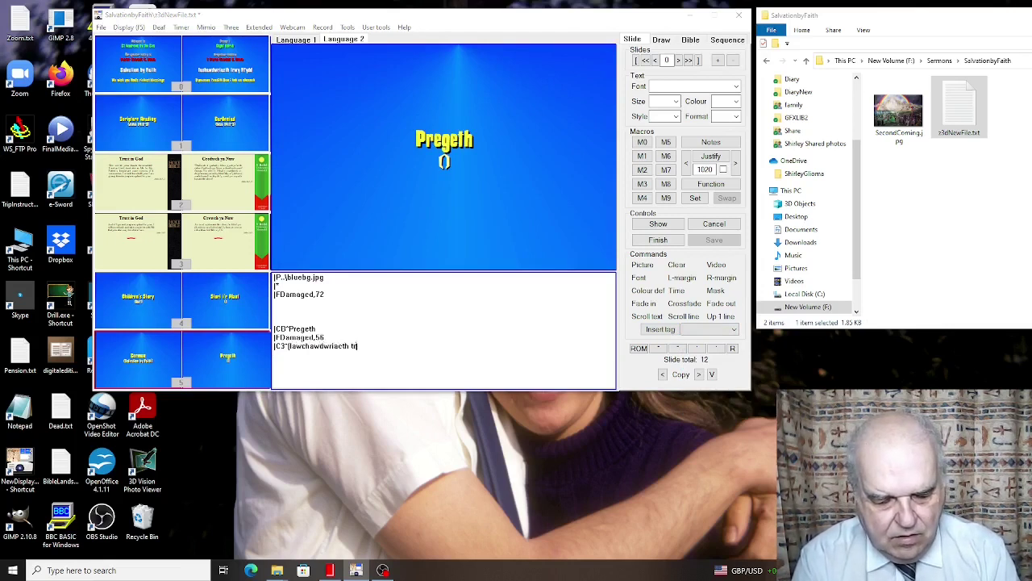
{"action": "type", "text": "wy Ffydd"}
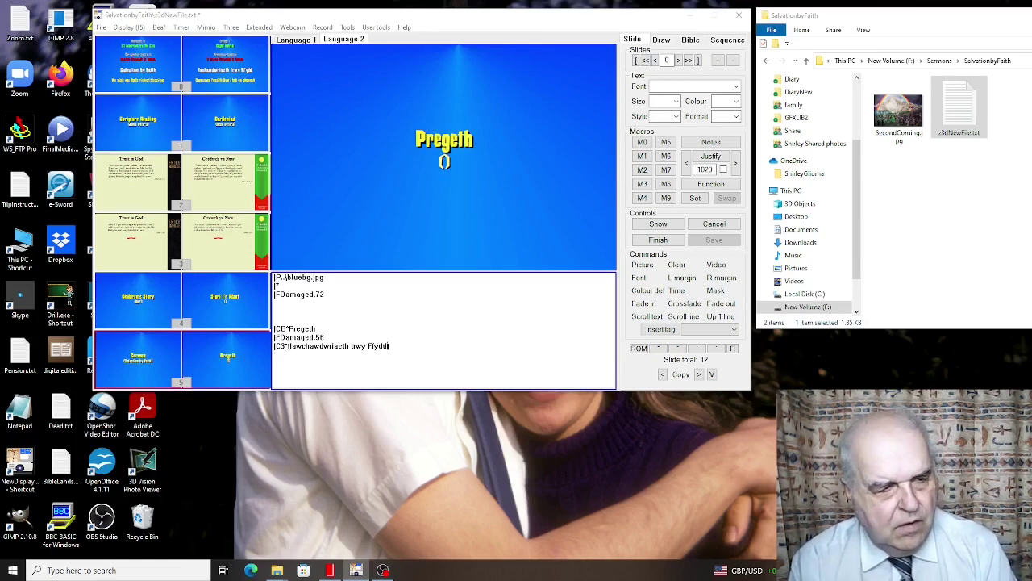
{"action": "left_click", "coordinate": [658, 224]}
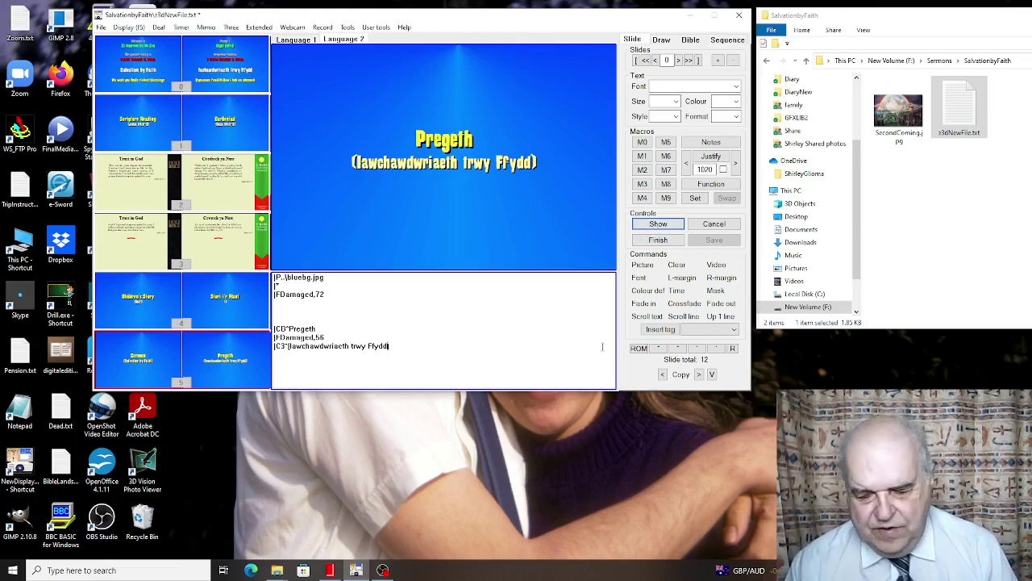
Move to slide 6, copy its English version into Language 2, and delete the private notes from the copy
{"action": "key", "text": "Page_Down"}
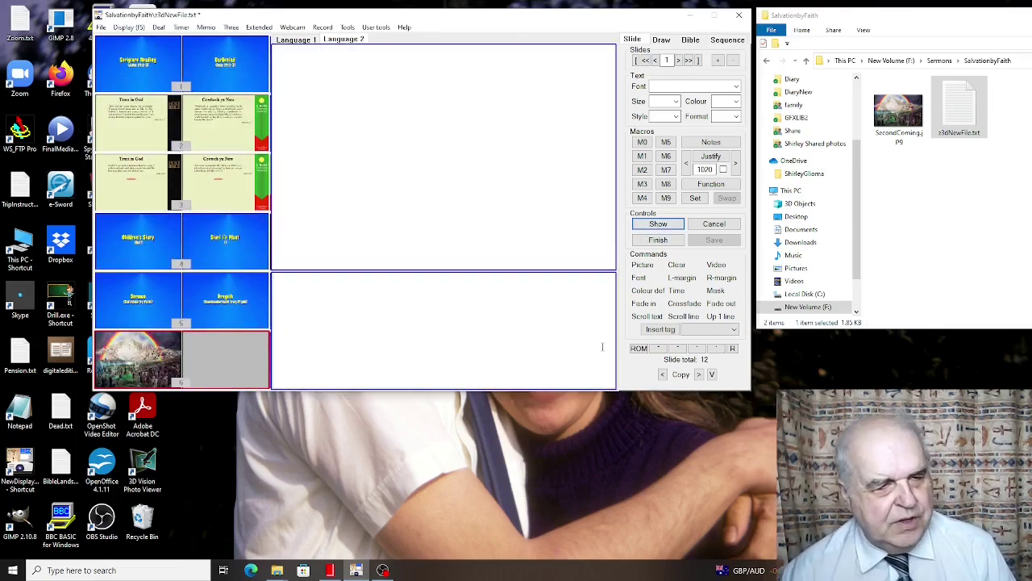
{"action": "left_click", "coordinate": [700, 375]}
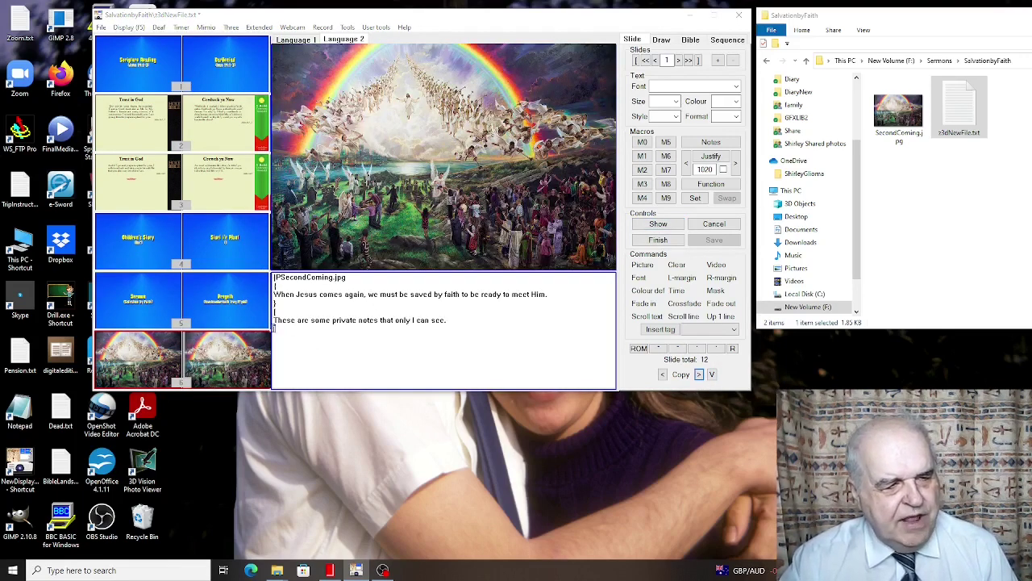
{"action": "left_click_drag", "start_coordinate": [275, 329], "coordinate": [275, 312]}
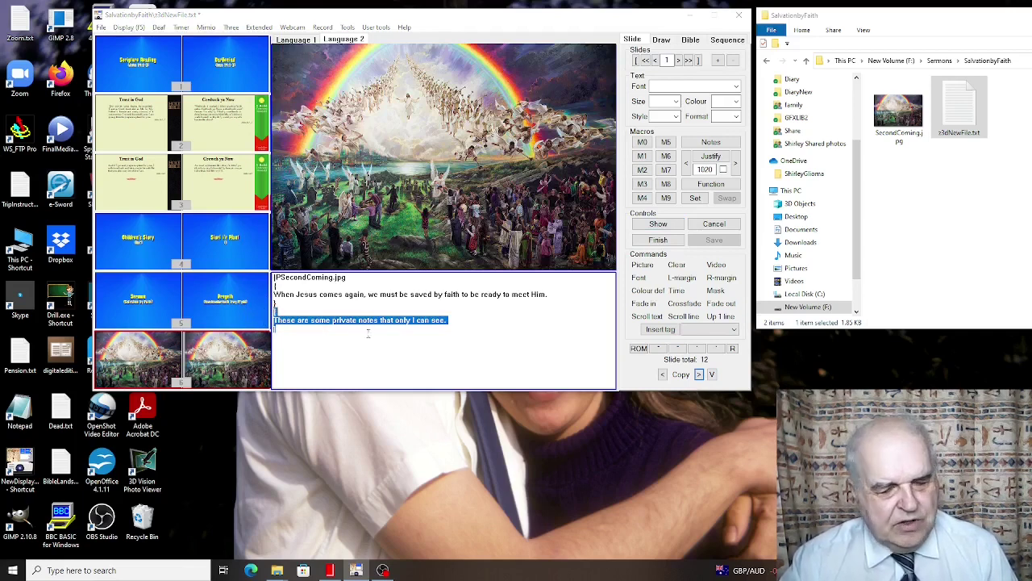
{"action": "key", "text": "Delete"}
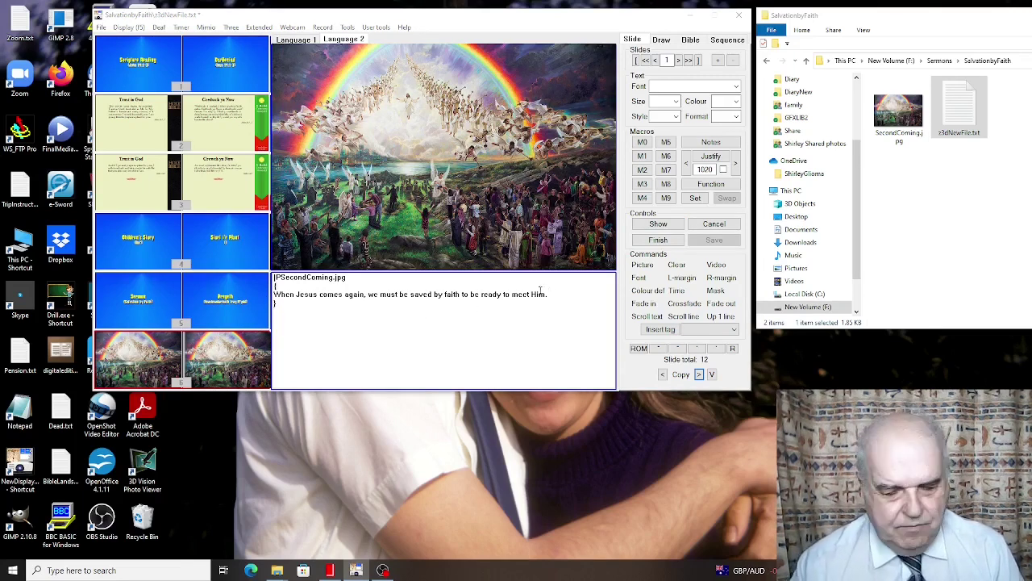
Make blank lines above the English notes sentence in slide 6's Language 2 text
{"action": "key", "text": "Return"}
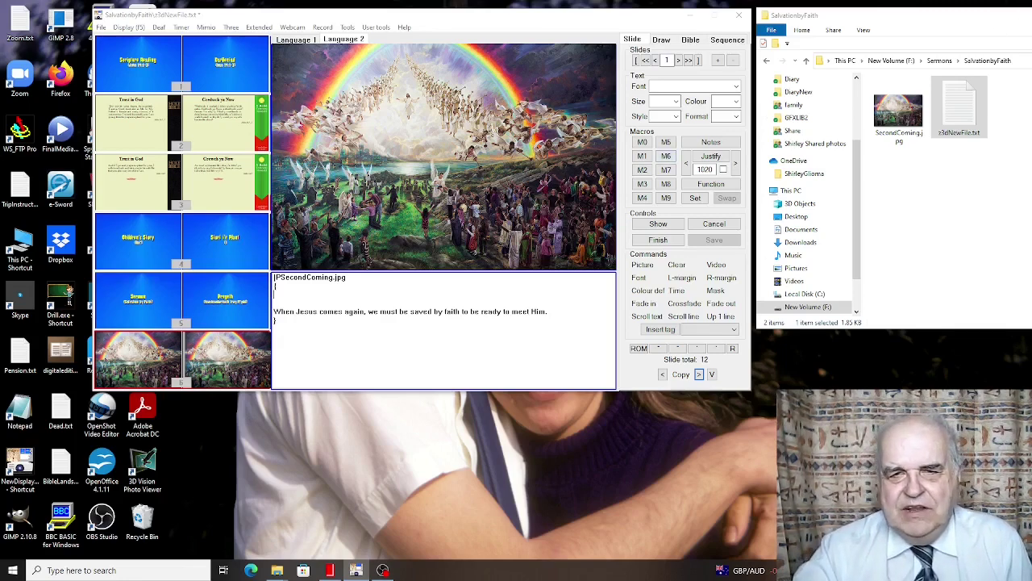
Open WelshOrder.txt from the BibleBooks folder under NewDisplayUTF, review its Welsh service tags, and close the file and folder
{"action": "left_click_drag", "start_coordinate": [1031, 18], "coordinate": [784, 18]}
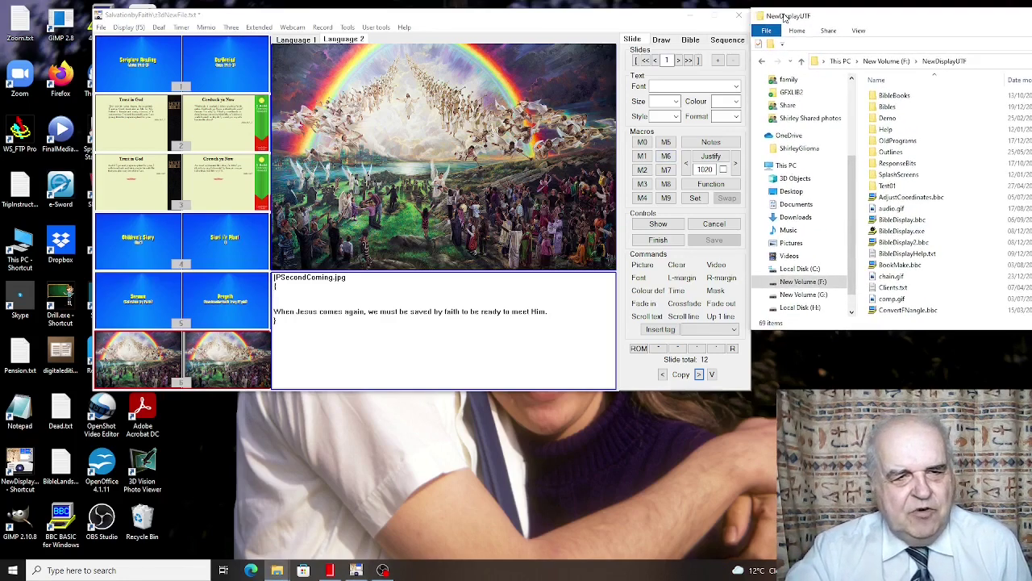
{"action": "double_click", "coordinate": [907, 97]}
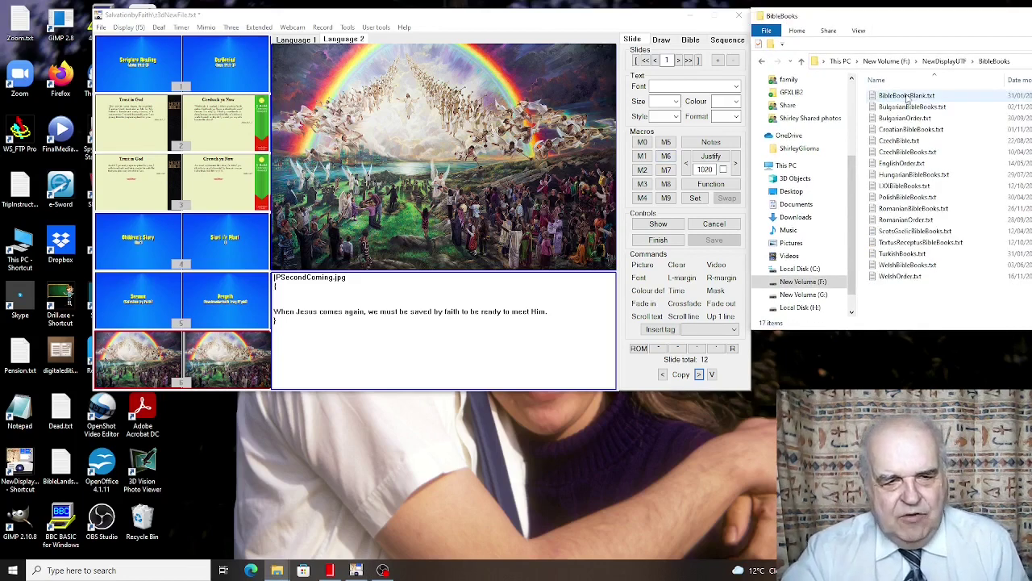
{"action": "double_click", "coordinate": [900, 275]}
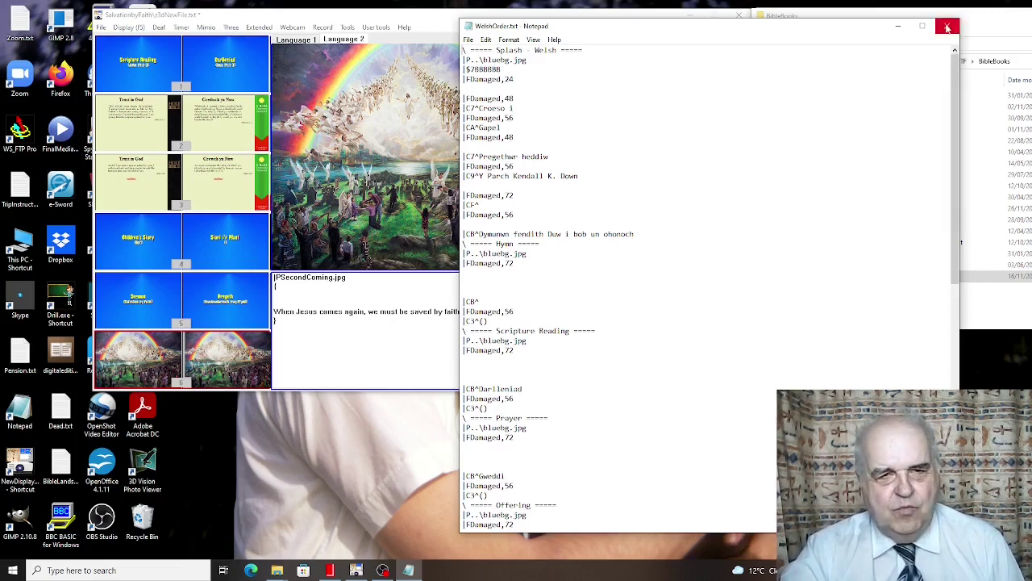
{"action": "left_click", "coordinate": [948, 28]}
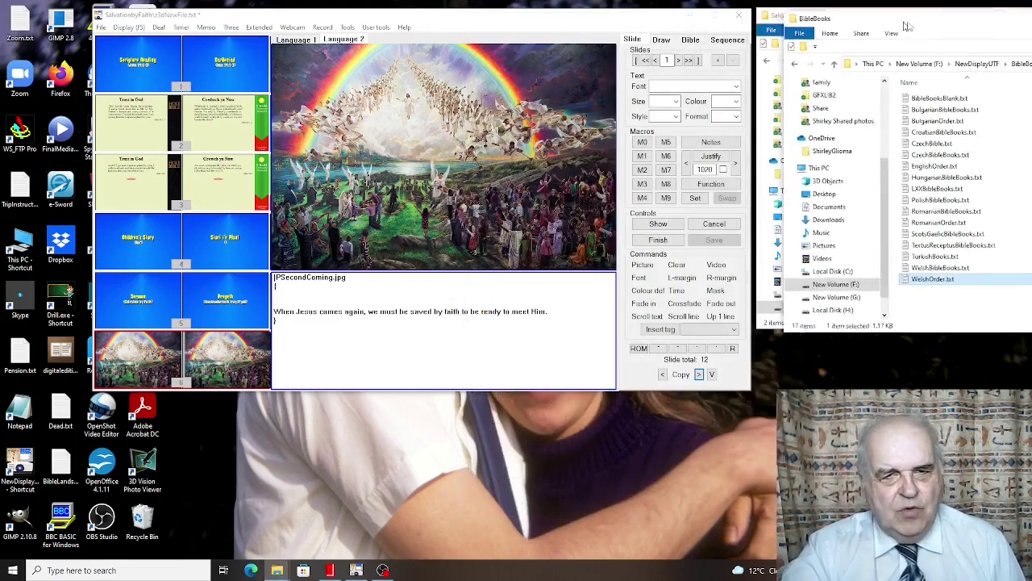
{"action": "key", "text": "ctrl+w"}
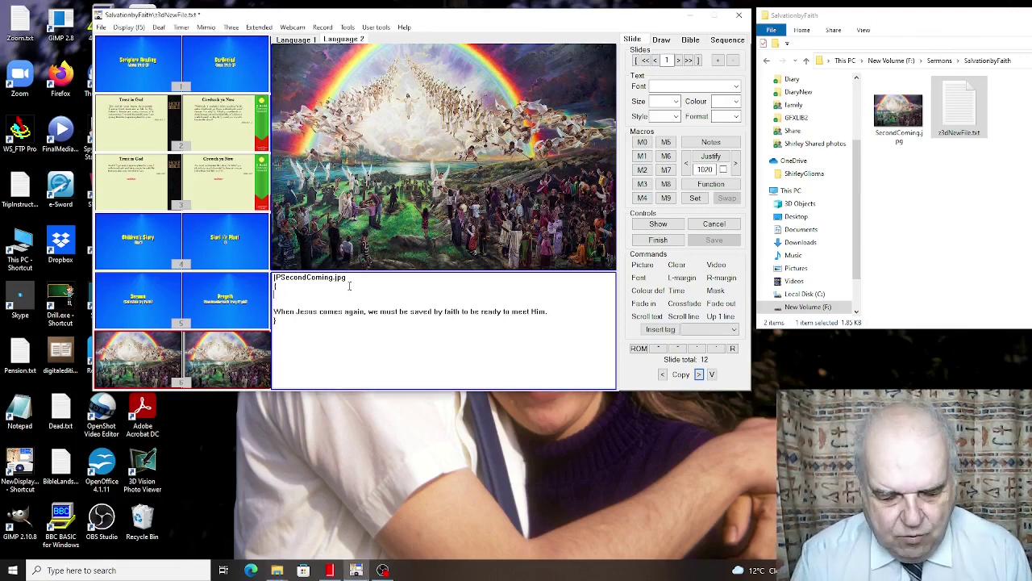
Enter "Pan ddaw yr Iesu yn ol, bydd yn rhaid i ni fod yn barod i gyfarfod ag ef." as slide 6's Welsh note
{"action": "type", "text": "an dd"}
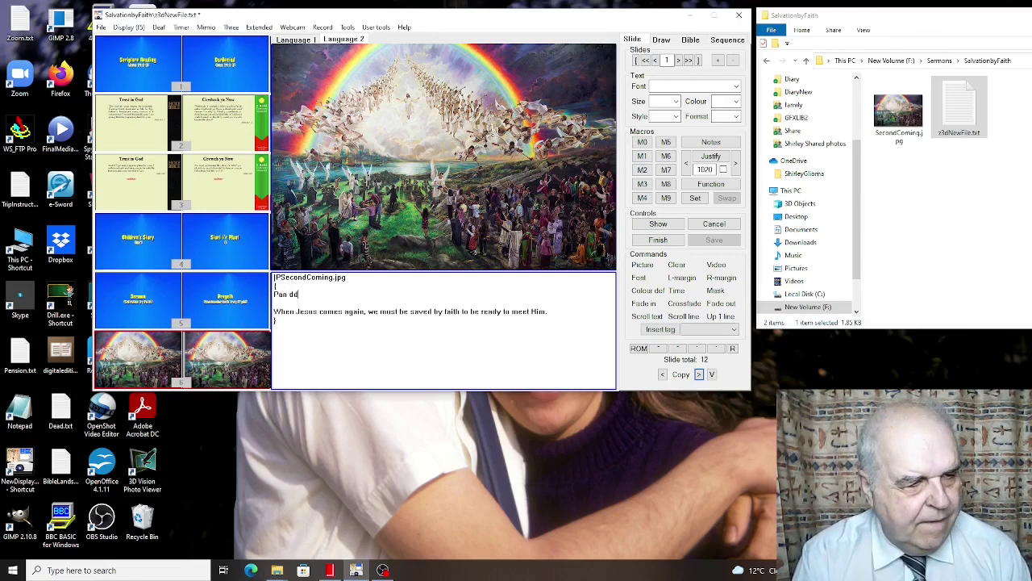
{"action": "type", "text": "aw yr I"}
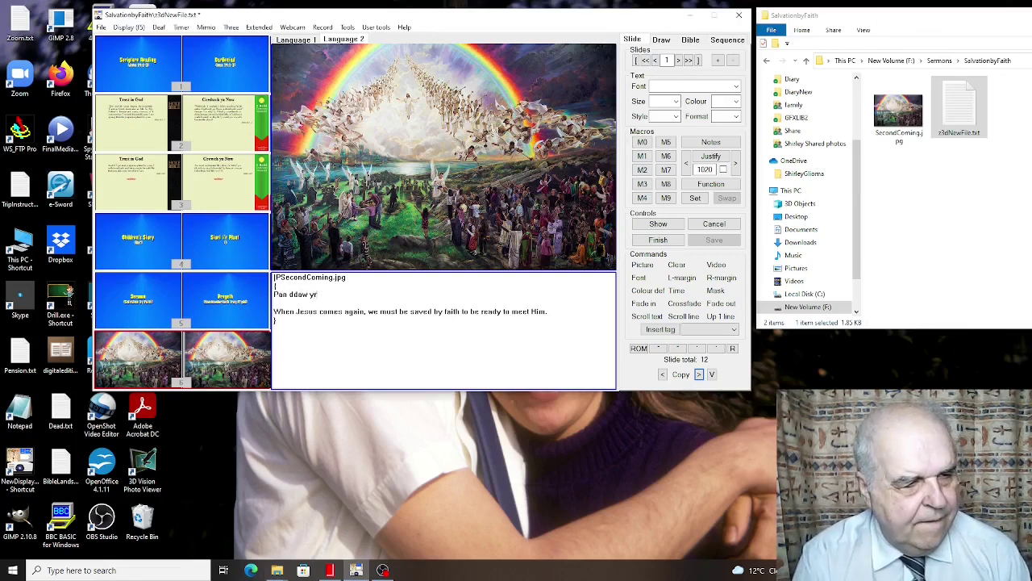
{"action": "type", "text": "esu"}
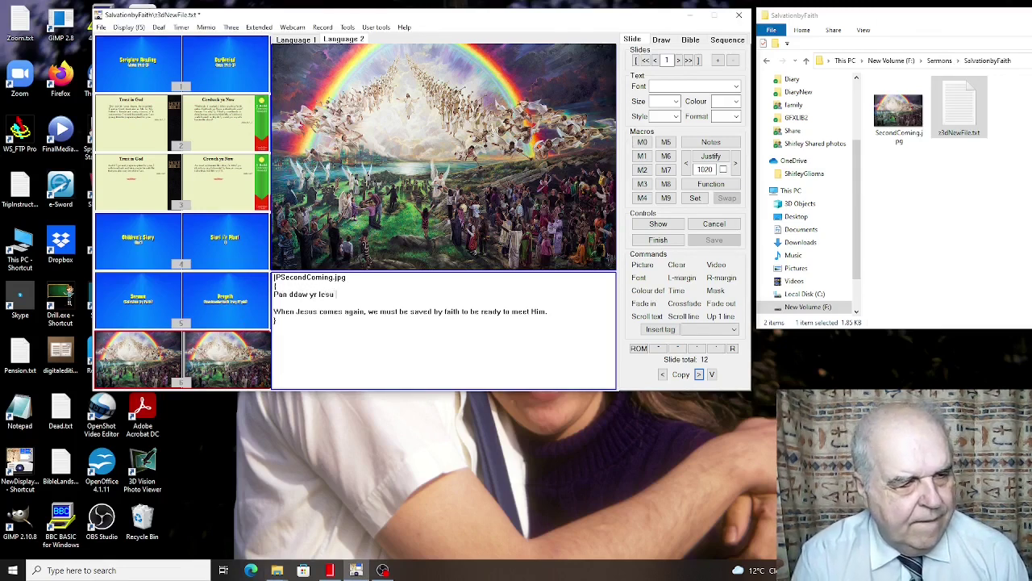
{"action": "type", "text": " yn ol"}
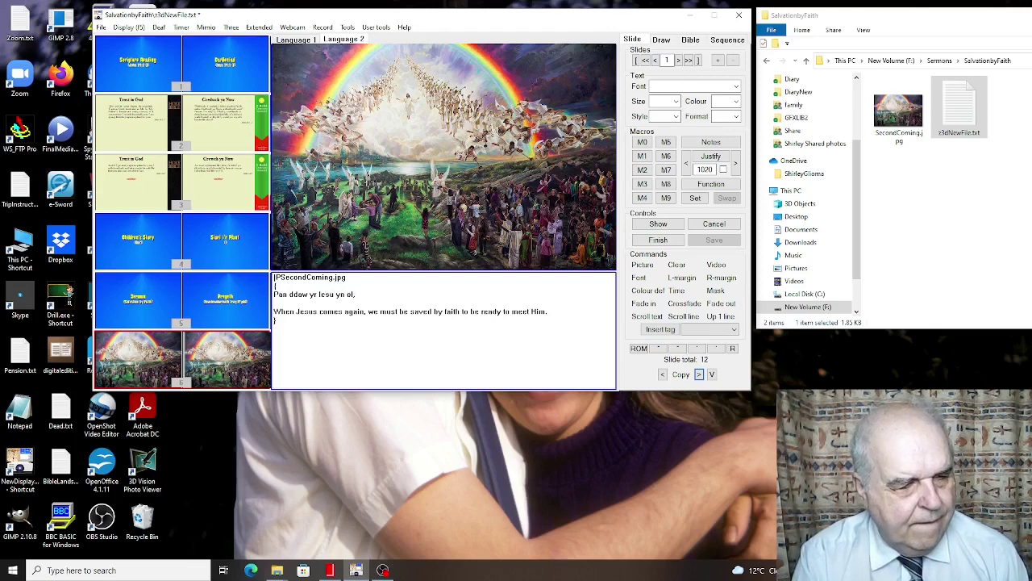
{"action": "type", "text": ", bydd "}
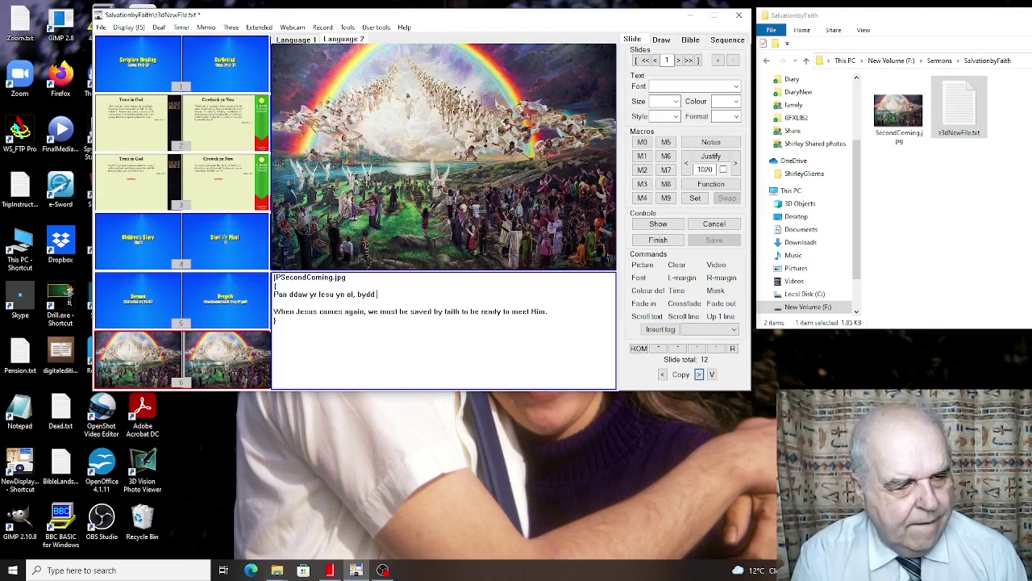
{"action": "type", "text": "yn rhaid"}
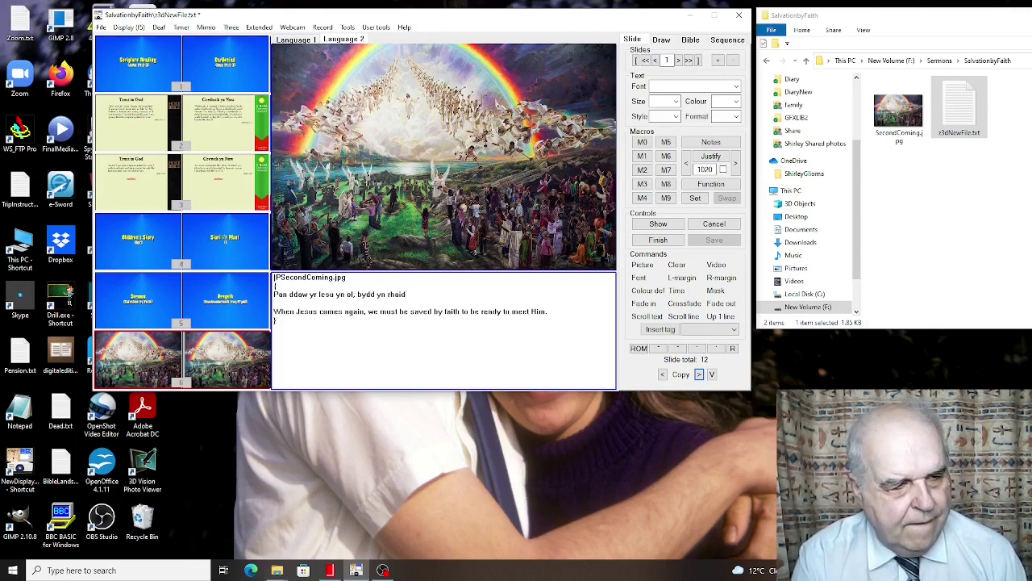
{"action": "type", "text": " i ni"}
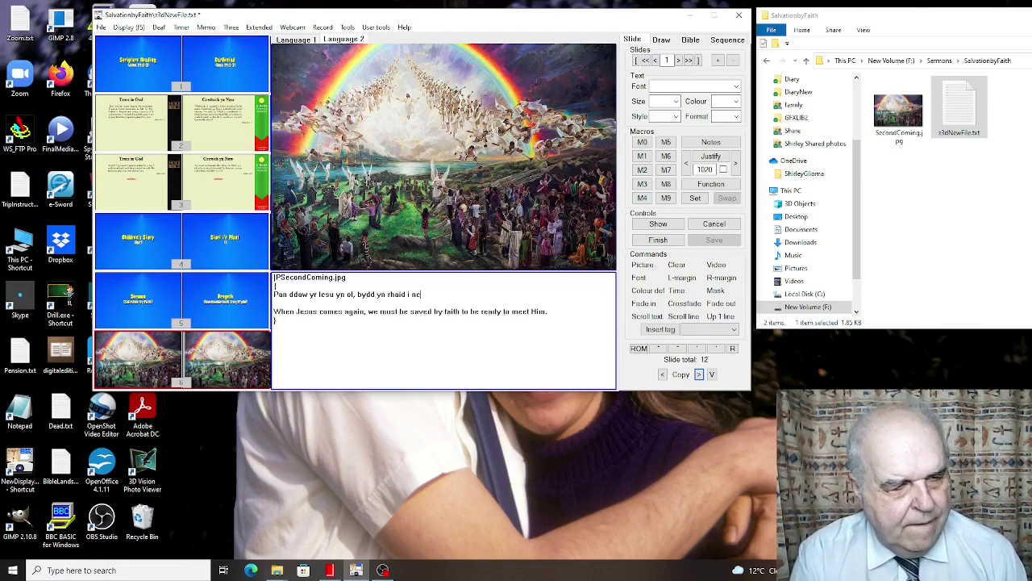
{"action": "type", "text": " fod yn b"}
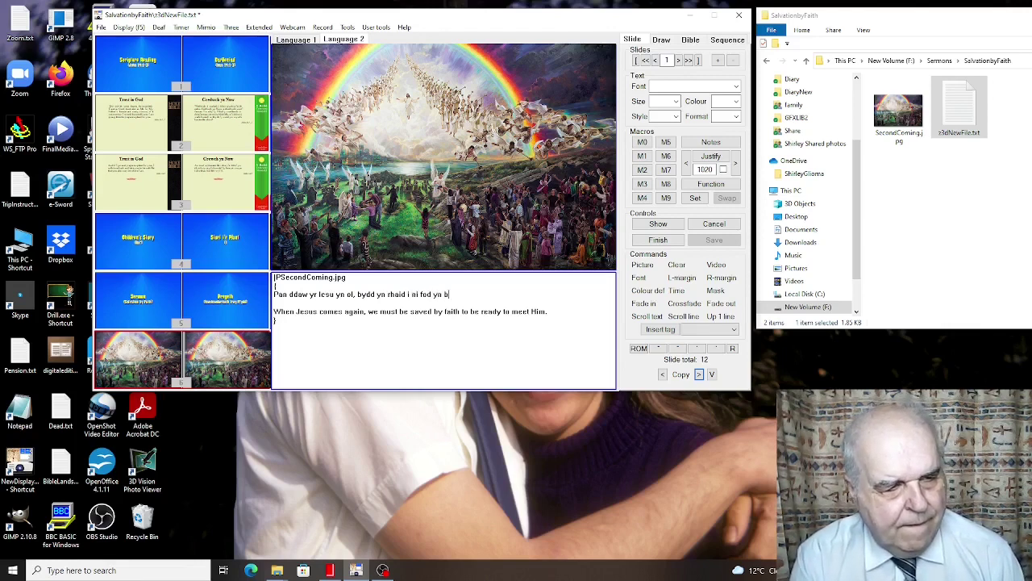
{"action": "type", "text": "arod i g"}
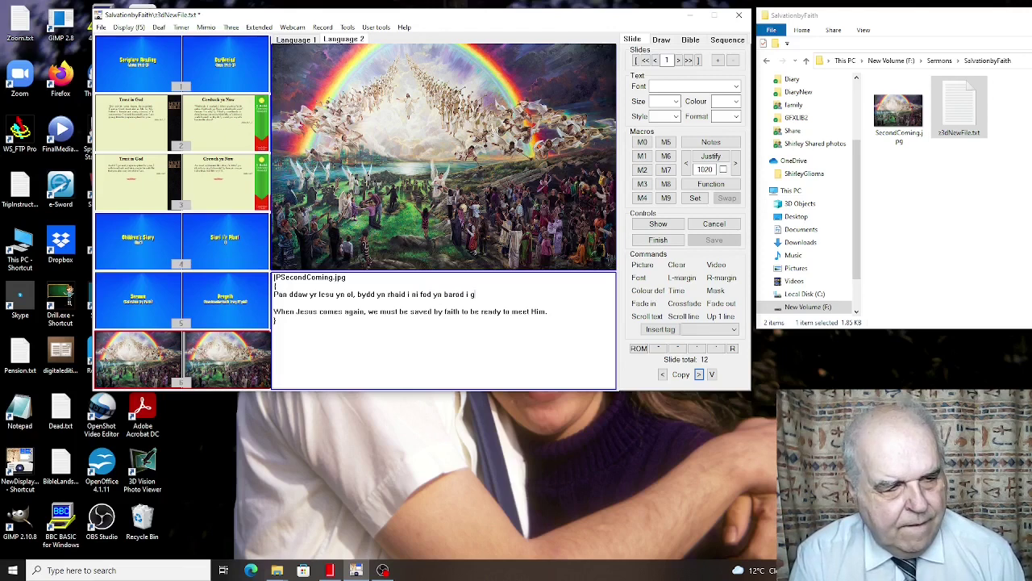
{"action": "type", "text": "yfarfod ag c"}
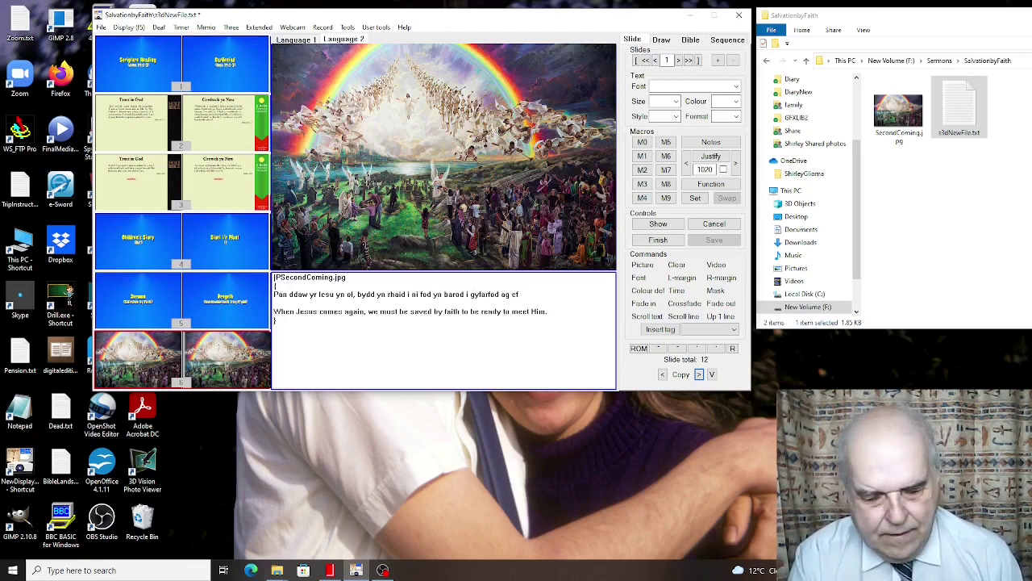
Delete the English sentence below the Welsh one in slide 6's notes, keeping the closing brace
{"action": "key", "text": "shift+Down"}
{"action": "key", "text": "Delete"}
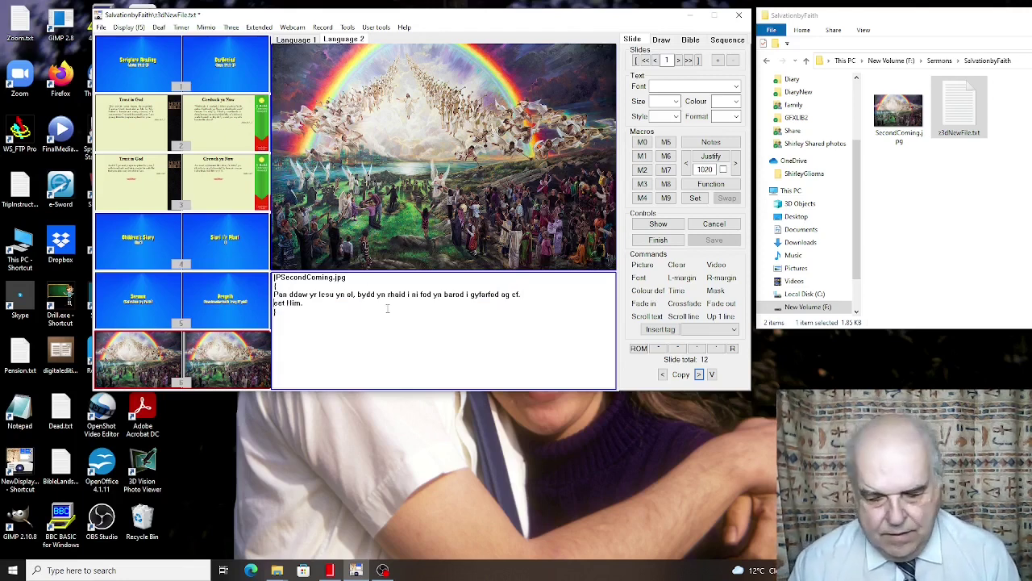
{"action": "key", "text": "shift+End"}
{"action": "key", "text": "Delete"}
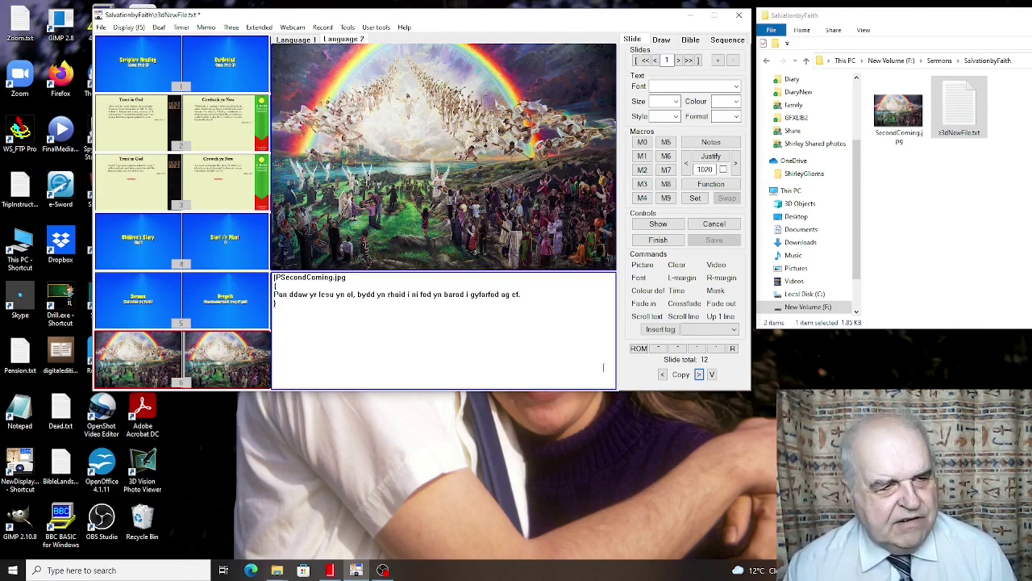
Copy the English versions of slides 7 and 8 into Language 2
{"action": "left_click", "coordinate": [699, 374]}
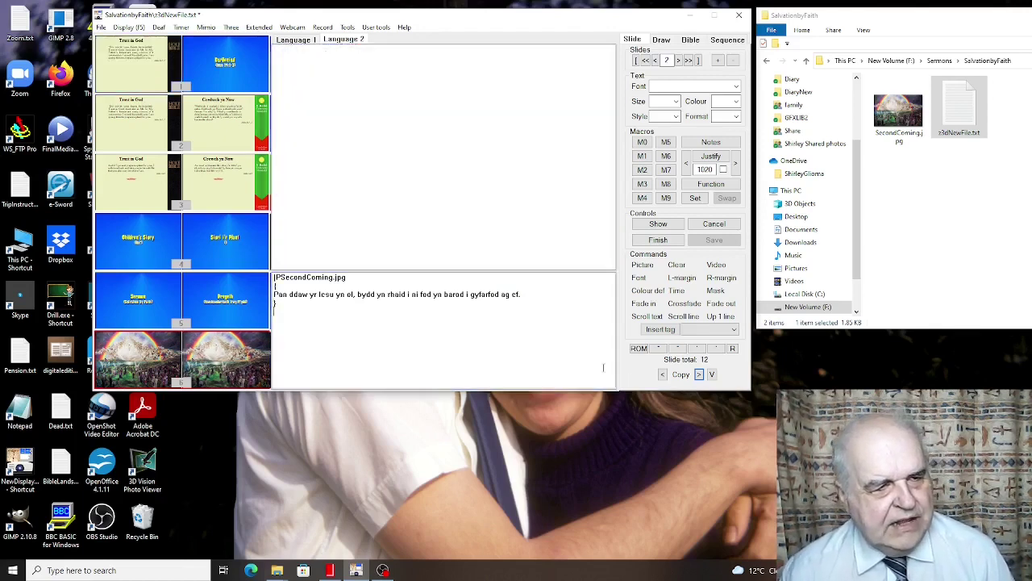
{"action": "left_click", "coordinate": [699, 374]}
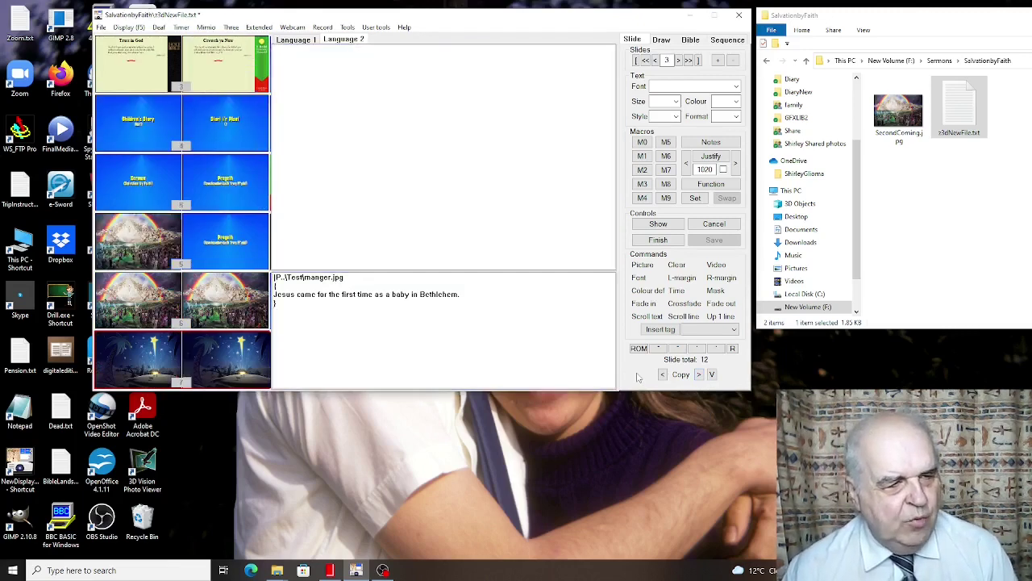
{"action": "left_click", "coordinate": [699, 374]}
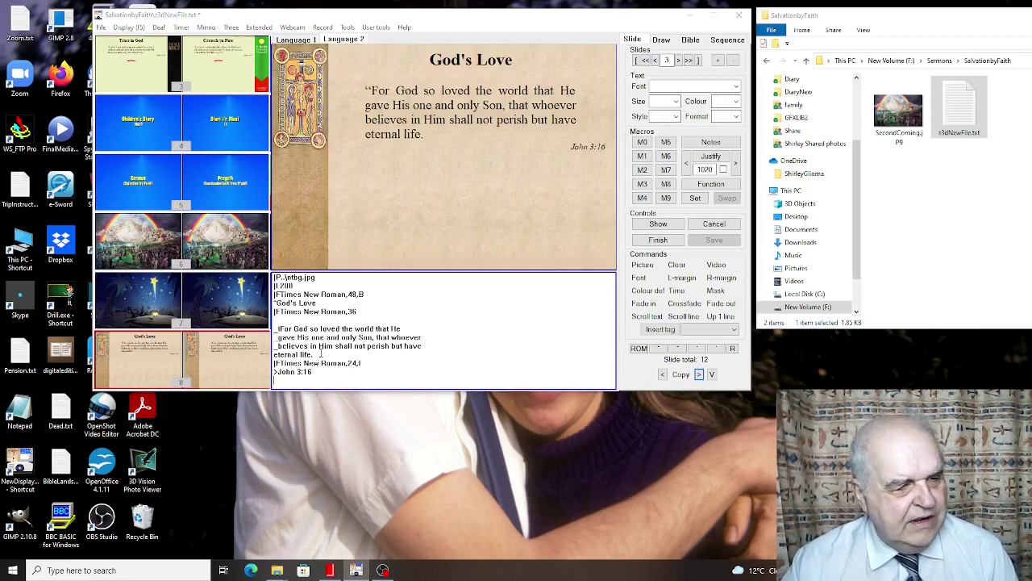
Replace the English John 3:16 verse text in slide 8's Language 2 version with the Welsh verse
{"action": "left_click_drag", "start_coordinate": [313, 355], "coordinate": [274, 329]}
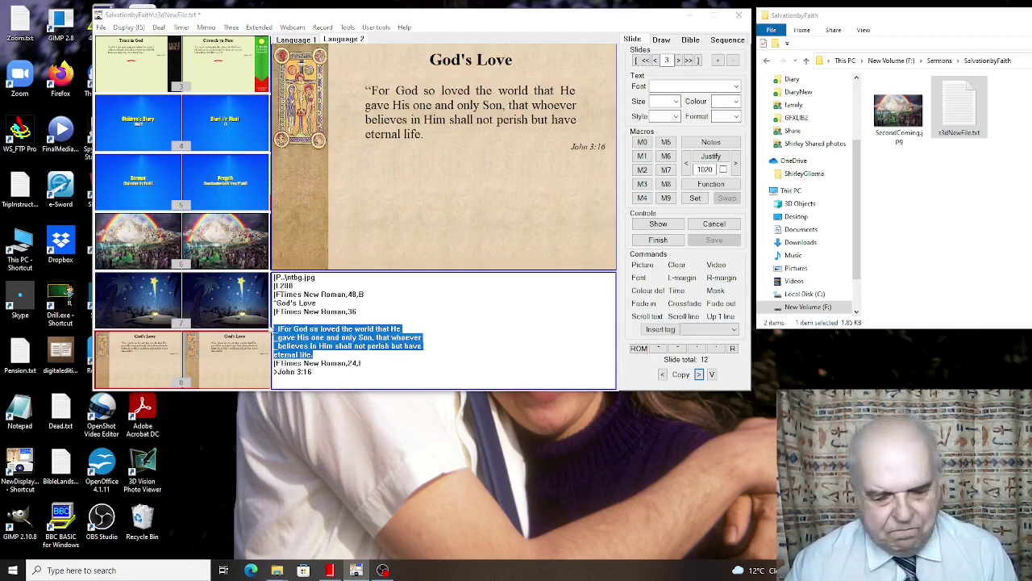
{"action": "key", "text": "Delete"}
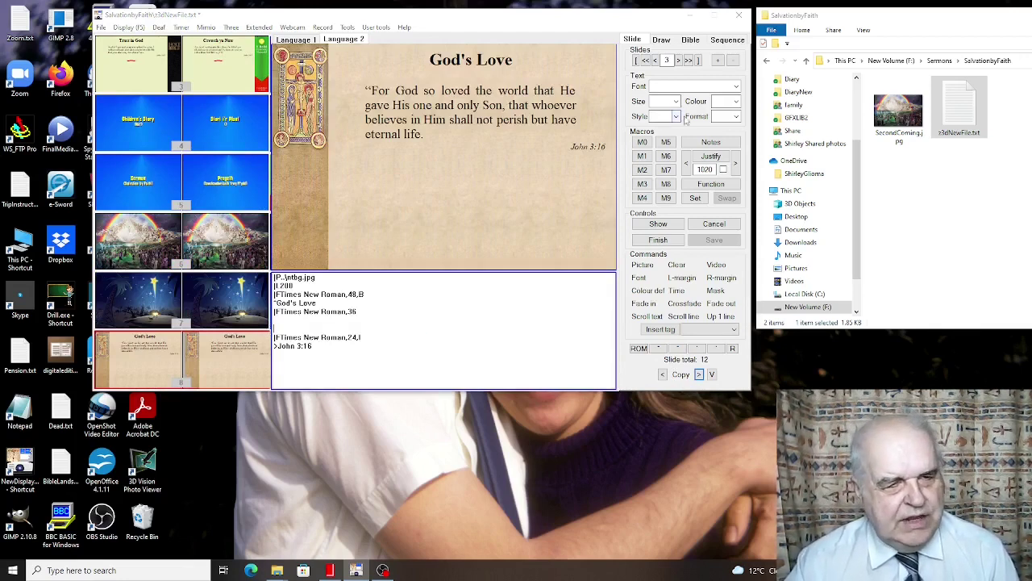
{"action": "left_click", "coordinate": [704, 187]}
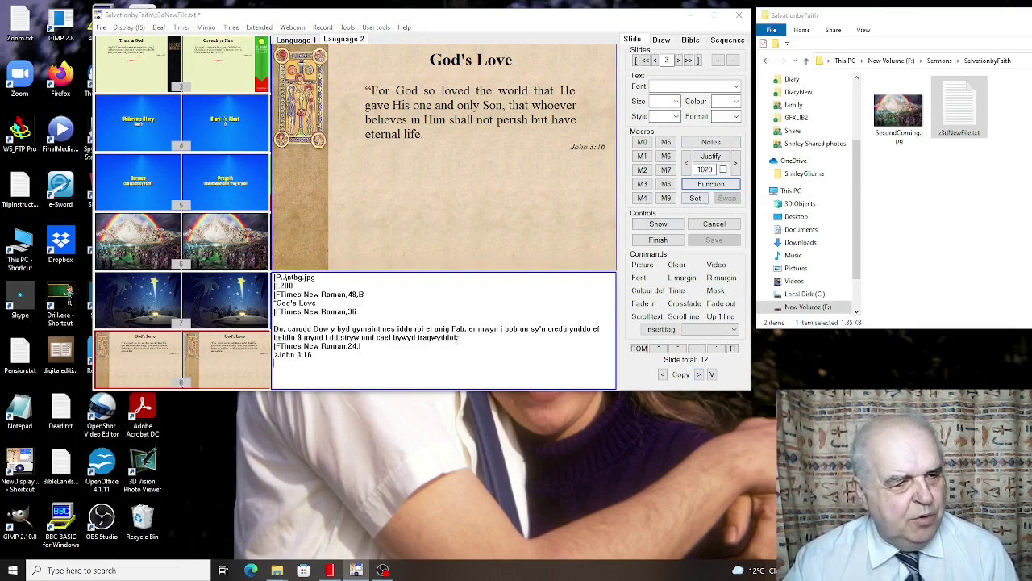
Change slide 8's Language 2 heading to "Cariad Duw" and justify the Welsh verse
{"action": "left_click_drag", "start_coordinate": [320, 302], "coordinate": [274, 302]}
{"action": "type", "text": "Cariad "}
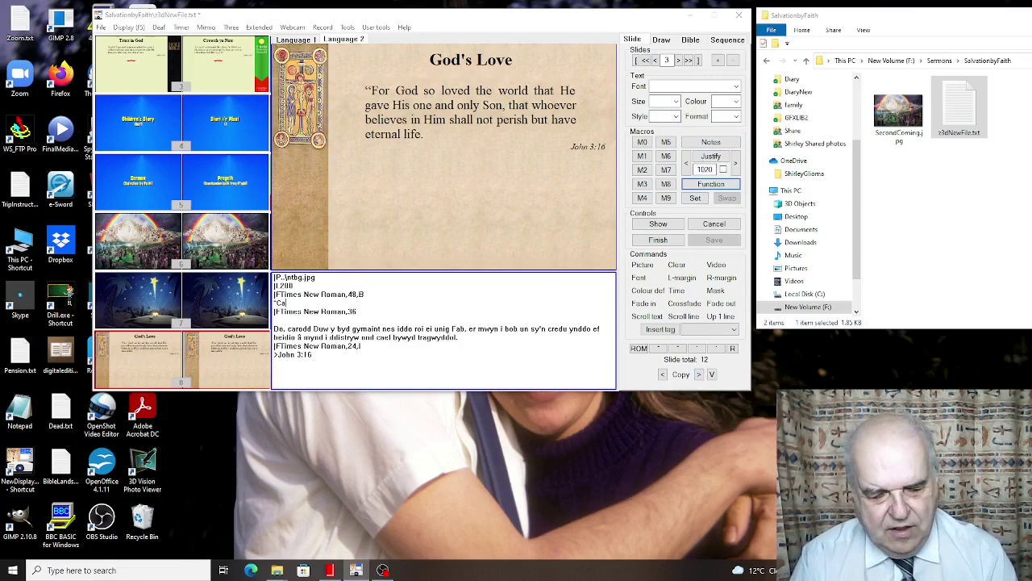
{"action": "type", "text": "Duw"}
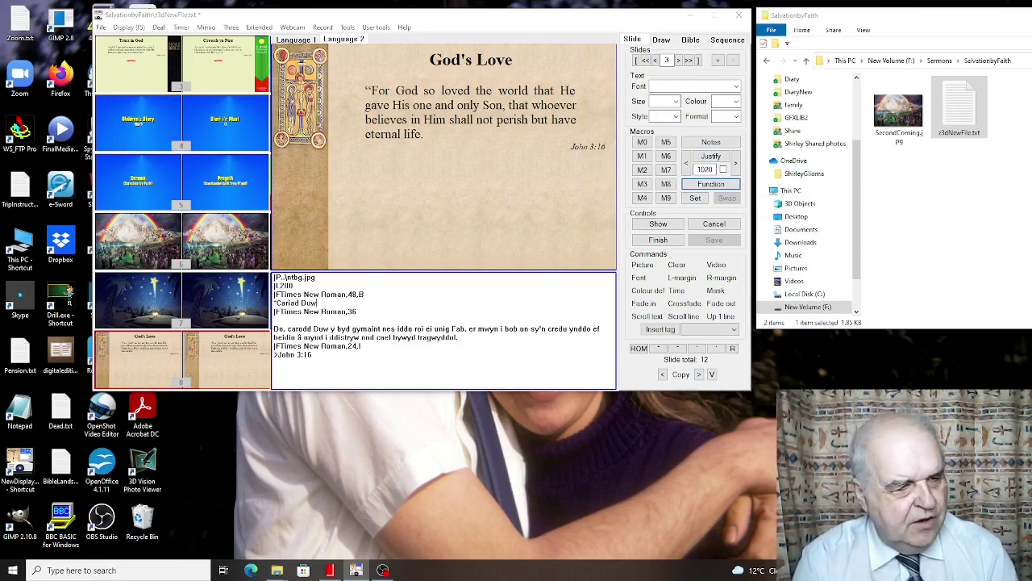
{"action": "left_click", "coordinate": [710, 156]}
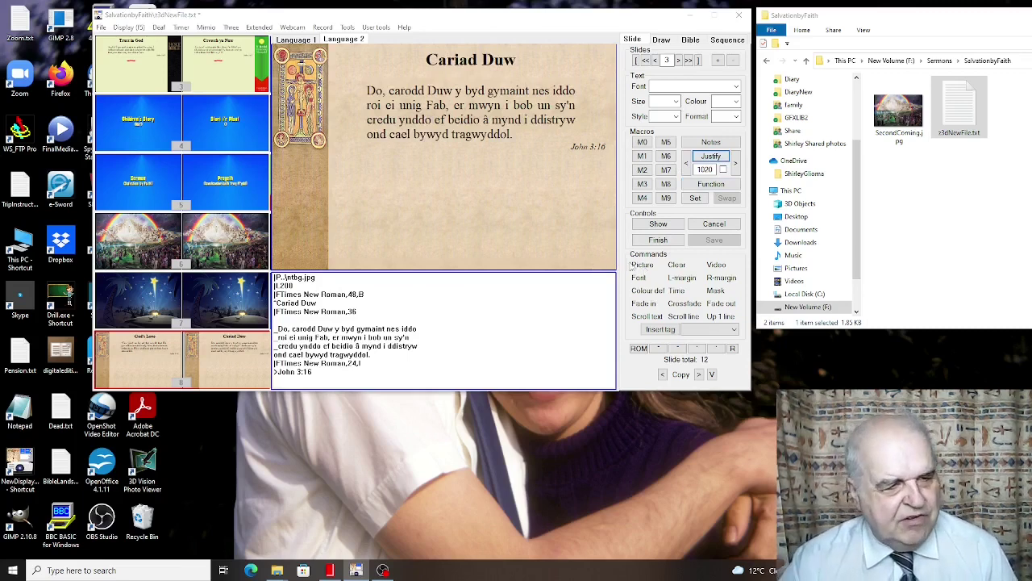
Move to slide 9 and insert the Benediction tag as its Language 2 text
{"action": "key", "text": "Page_Down"}
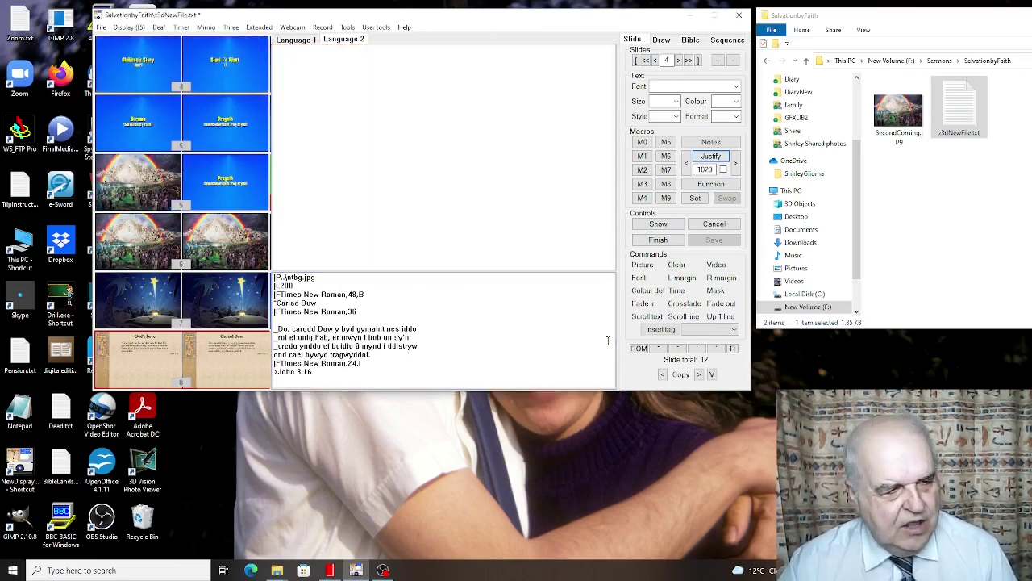
{"action": "left_click", "coordinate": [734, 330]}
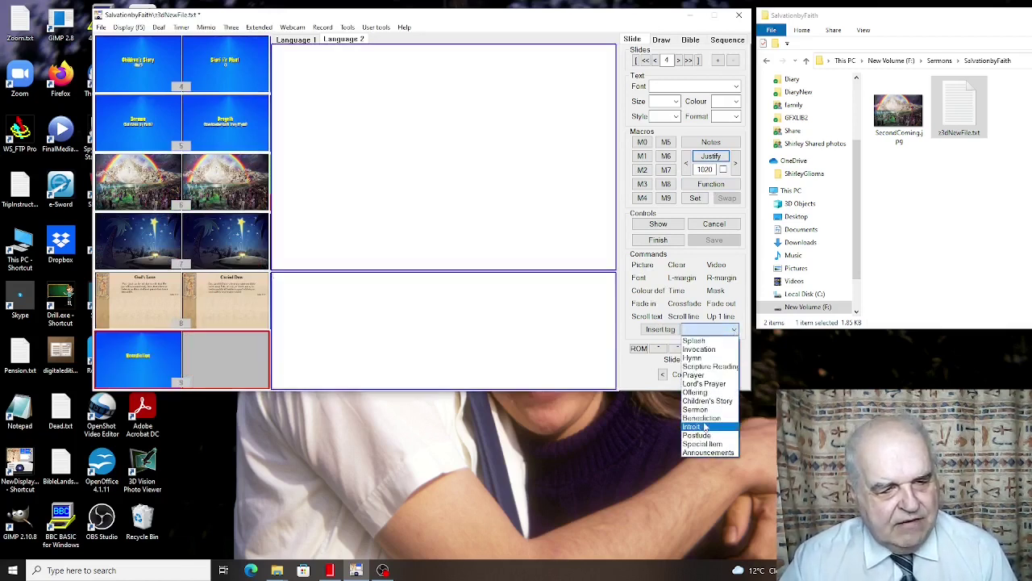
{"action": "left_click", "coordinate": [706, 419]}
{"action": "left_click", "coordinate": [660, 330]}
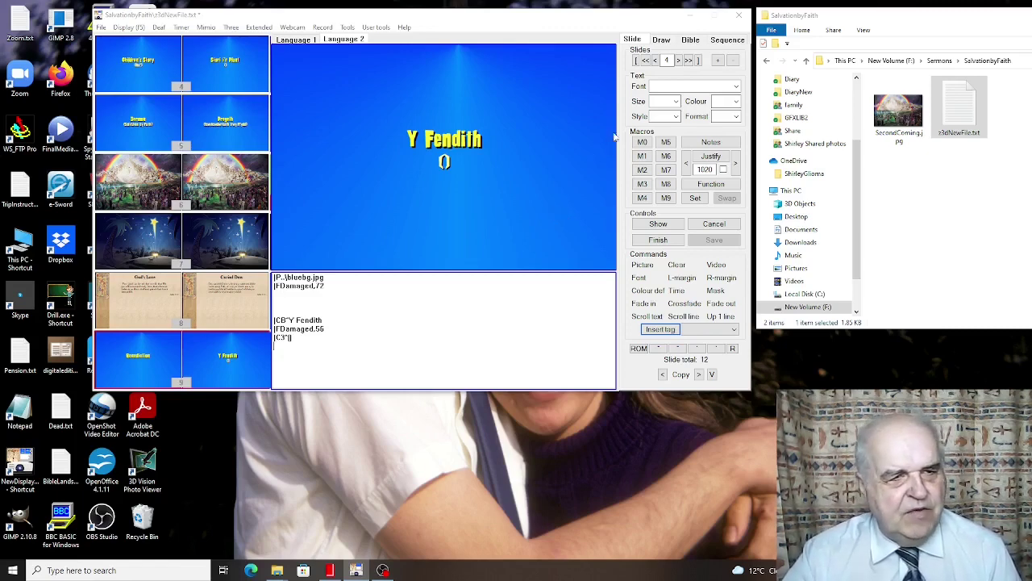
Finish editing the slides and return to the start of the presentation at slide 0
{"action": "left_click", "coordinate": [645, 61]}
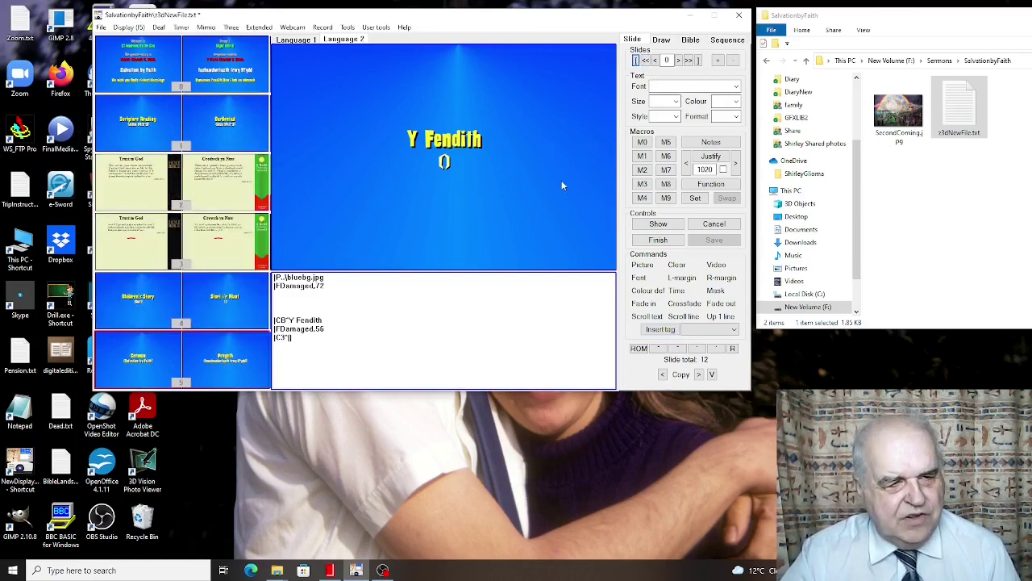
{"action": "left_click", "coordinate": [658, 239]}
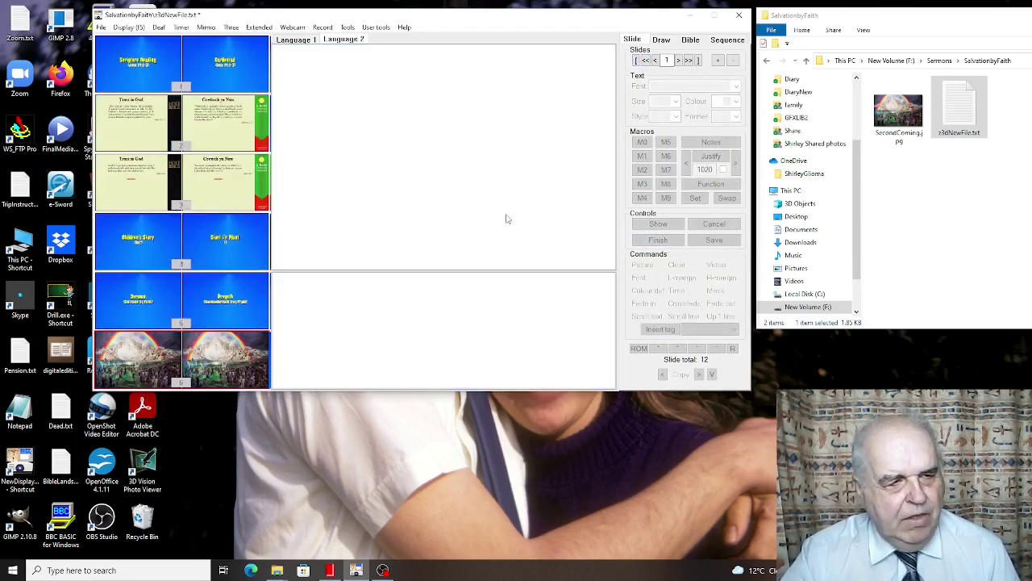
{"action": "left_click", "coordinate": [636, 61]}
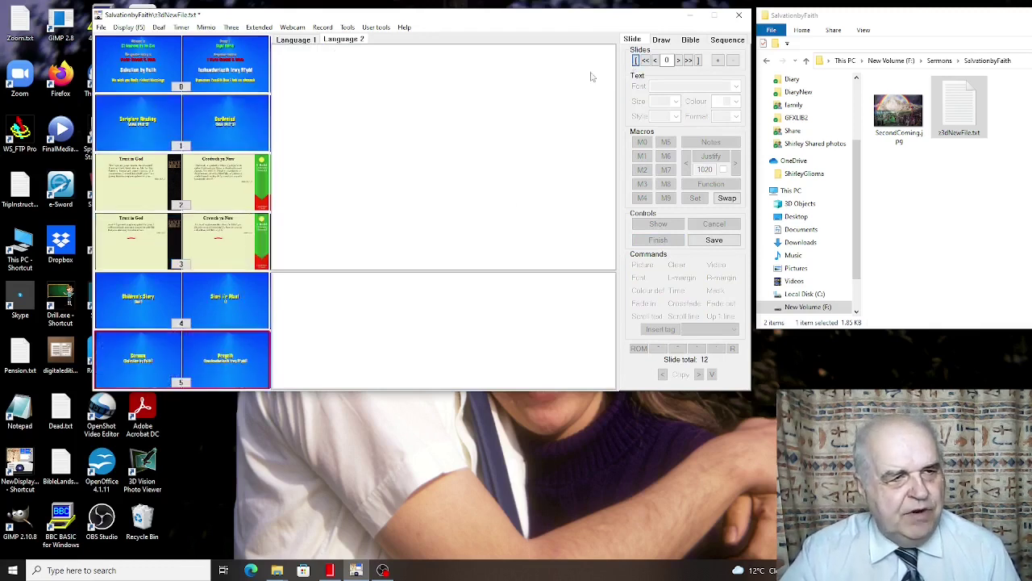
Replace the foreign Bible book names in the Language 2 slides using the WelshBibleBooks.txt file from the BibleBooks folder, then close that folder
{"action": "left_click", "coordinate": [347, 28]}
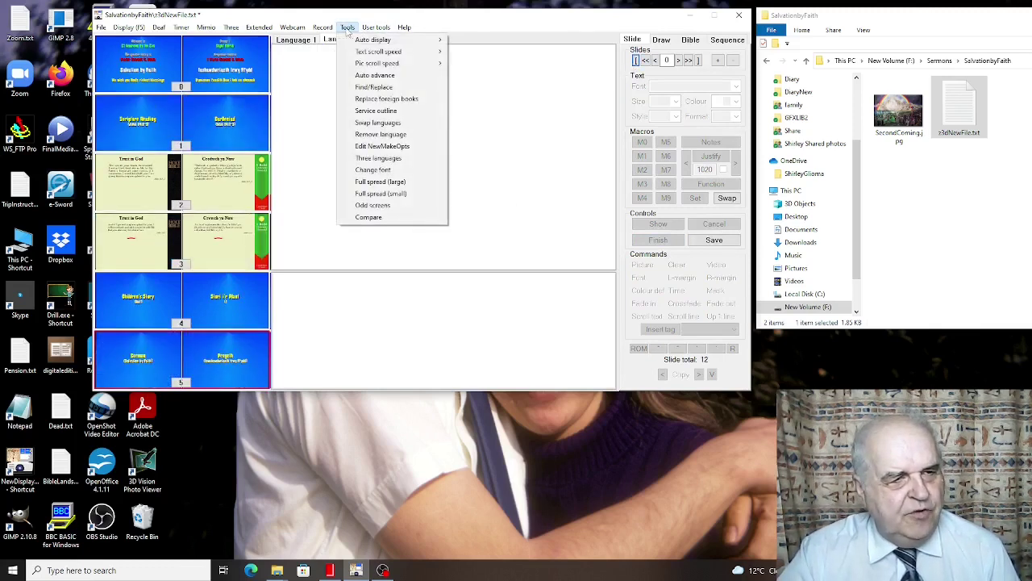
{"action": "left_click", "coordinate": [397, 99]}
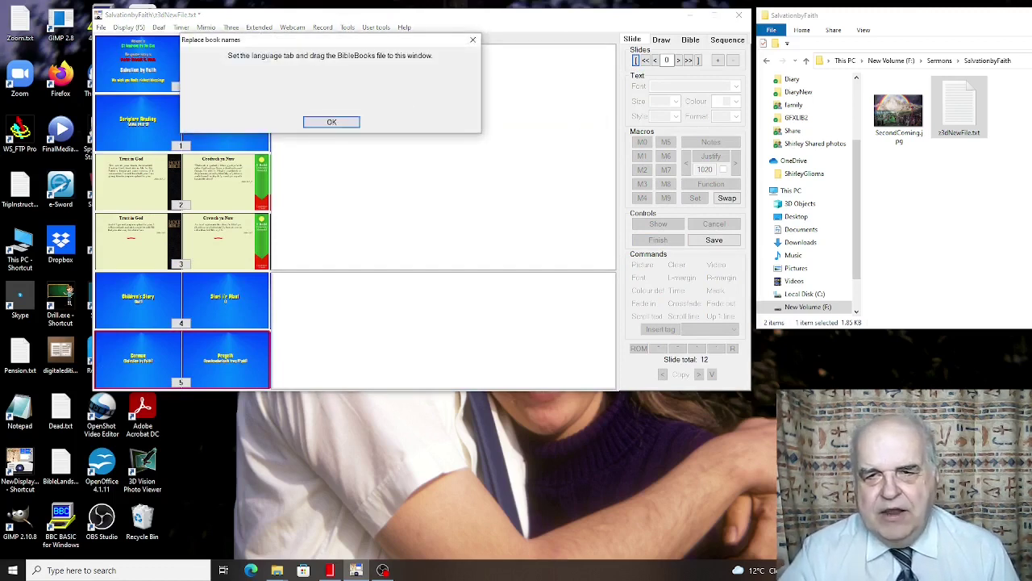
{"action": "left_click_drag", "start_coordinate": [1031, 20], "coordinate": [952, 19]}
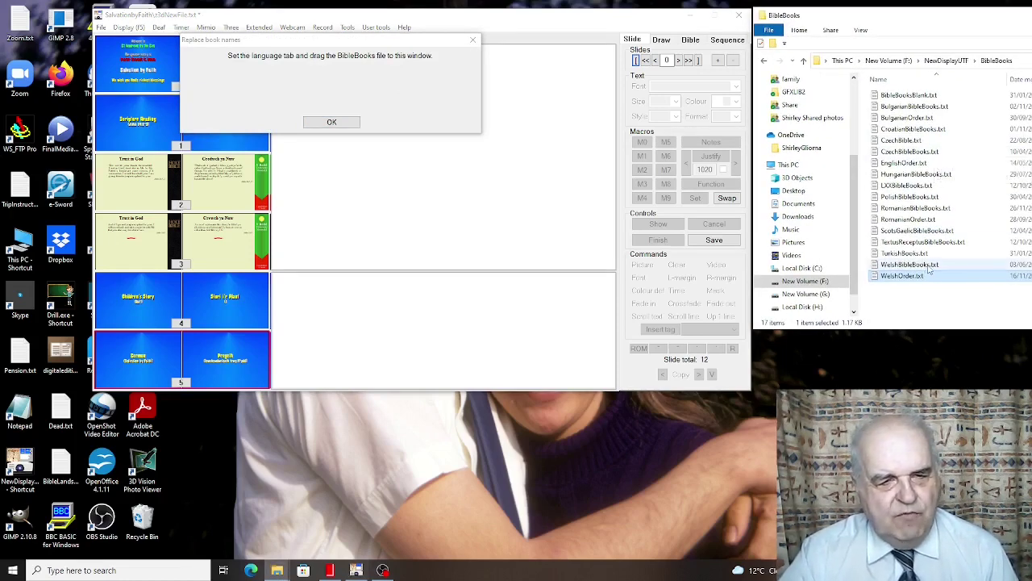
{"action": "left_click_drag", "start_coordinate": [929, 267], "coordinate": [436, 114]}
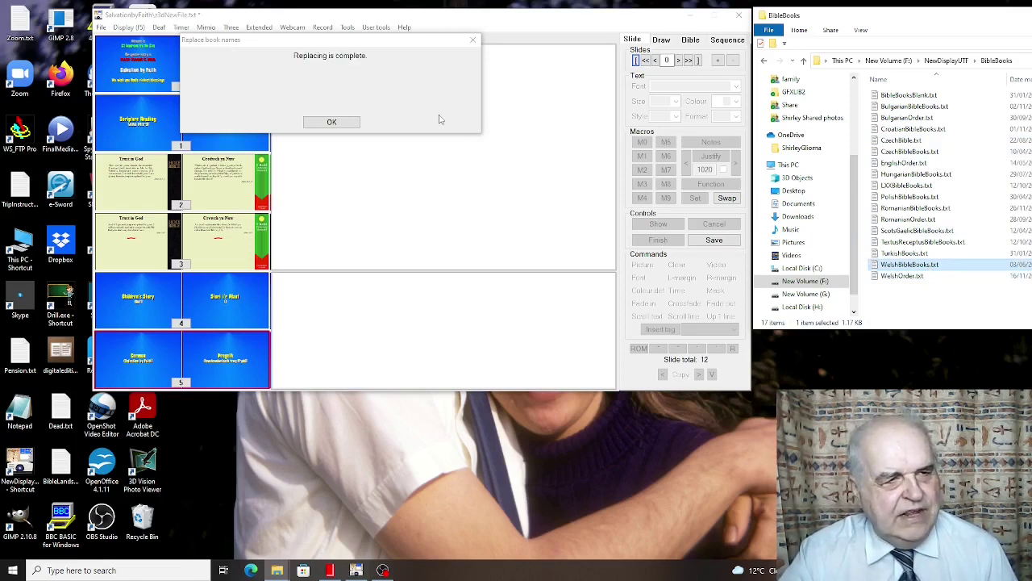
{"action": "left_click", "coordinate": [348, 122]}
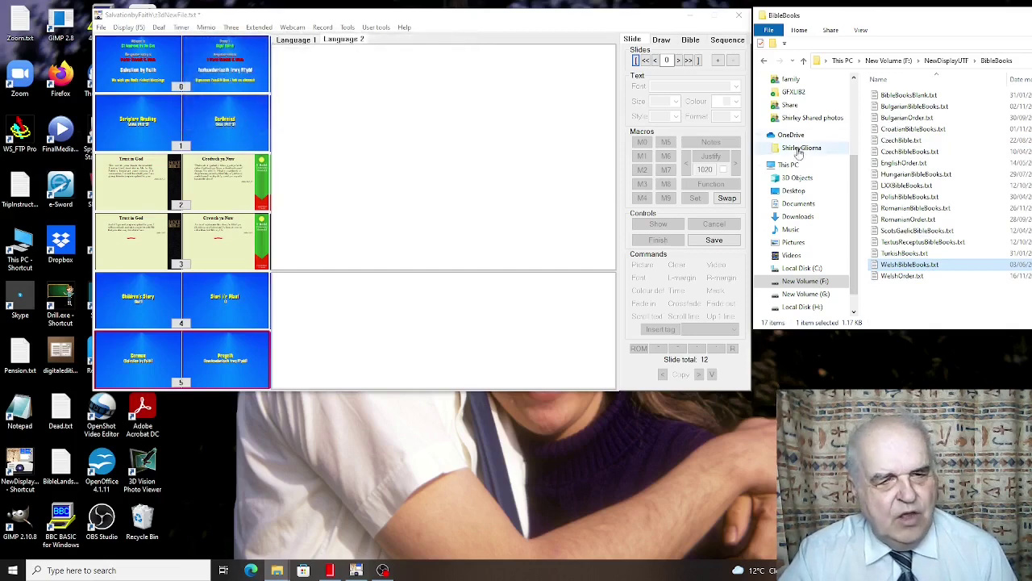
{"action": "key", "text": "alt+F4"}
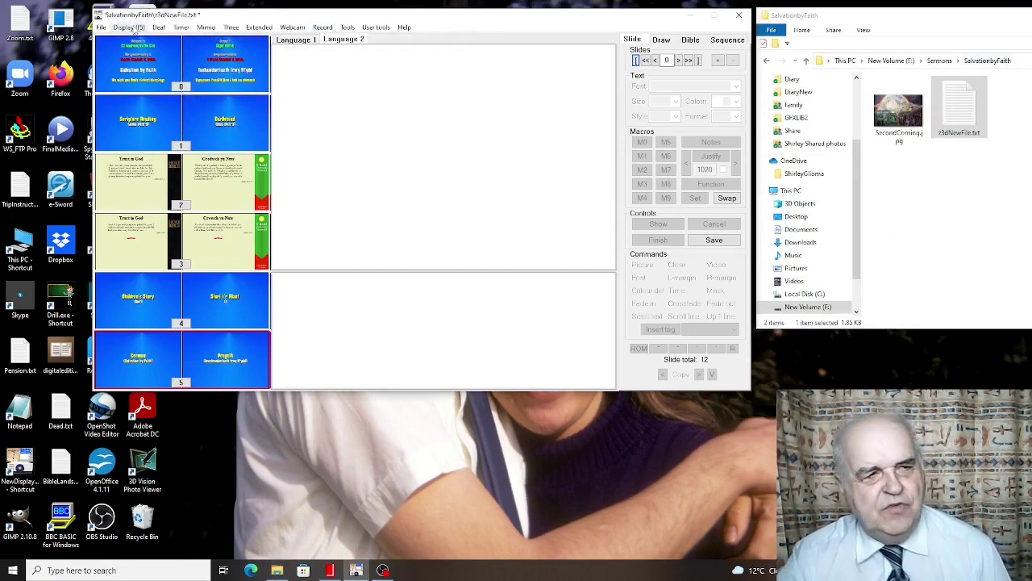
Run the presentation full screen to check the Welsh slides from the welcome slide through to the Benediction, and exit the display
{"action": "left_click", "coordinate": [132, 26]}
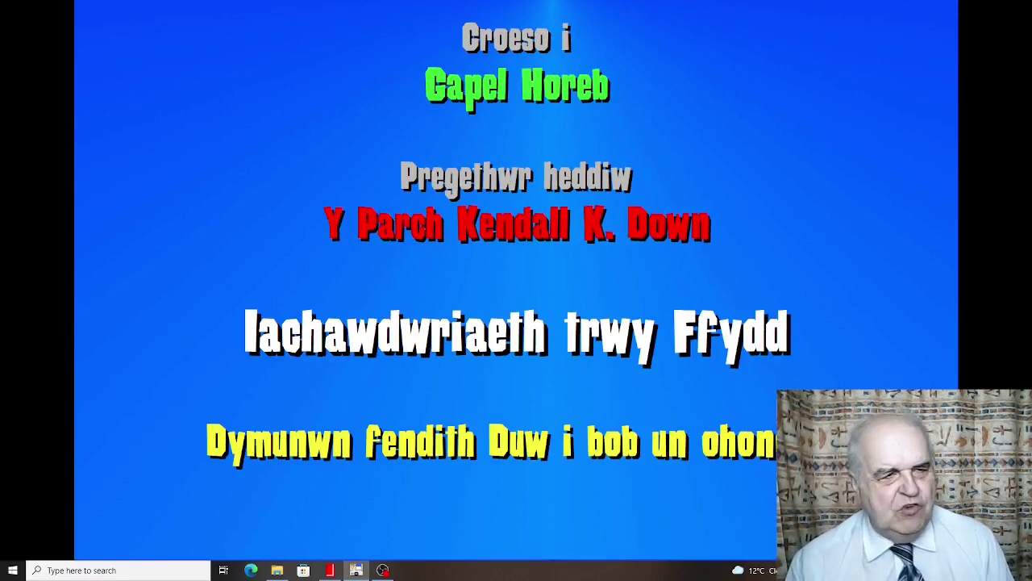
{"action": "key", "text": "Right"}
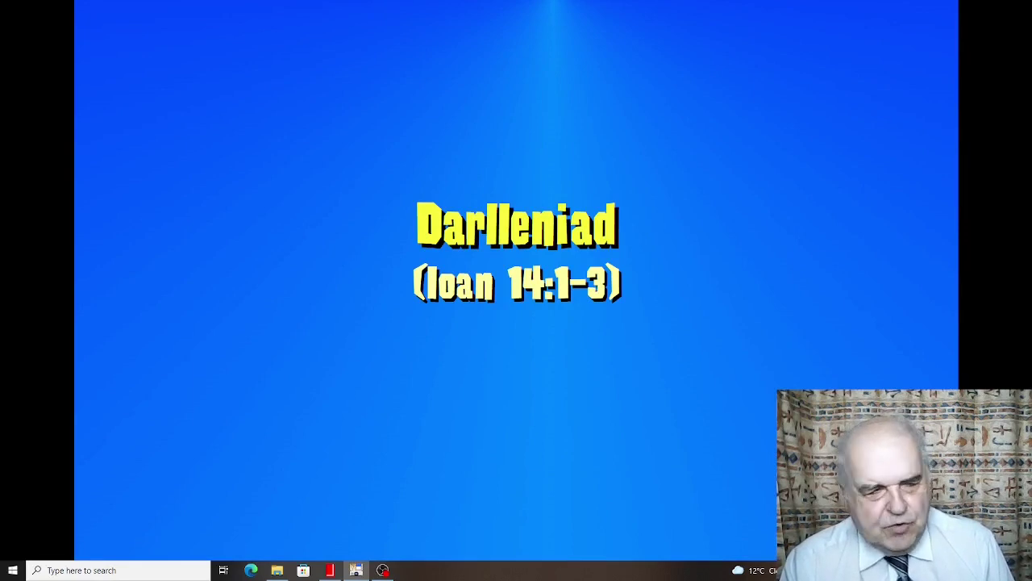
{"action": "key", "text": "Right"}
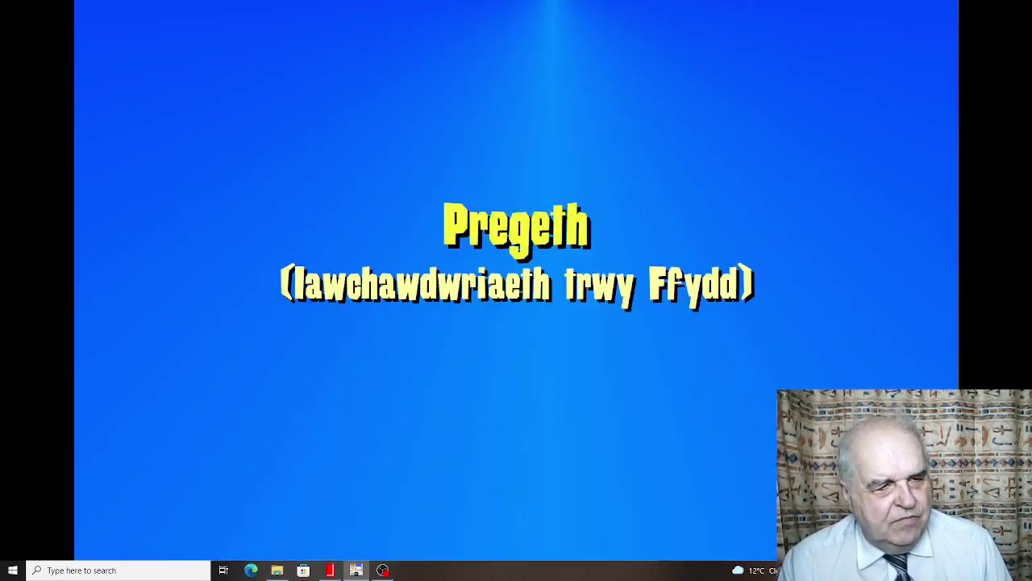
{"action": "key", "text": "Right"}
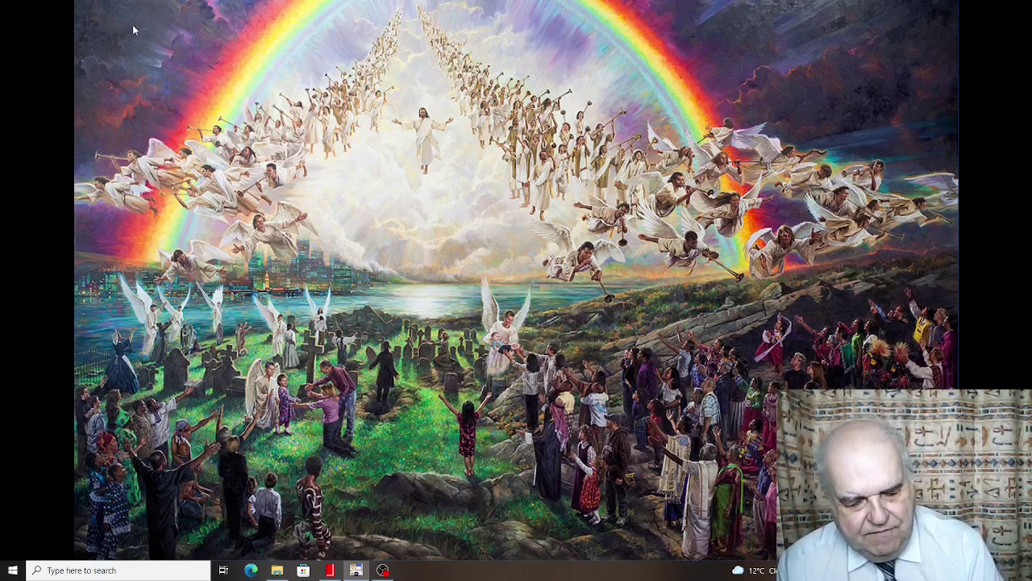
{"action": "key", "text": "Right"}
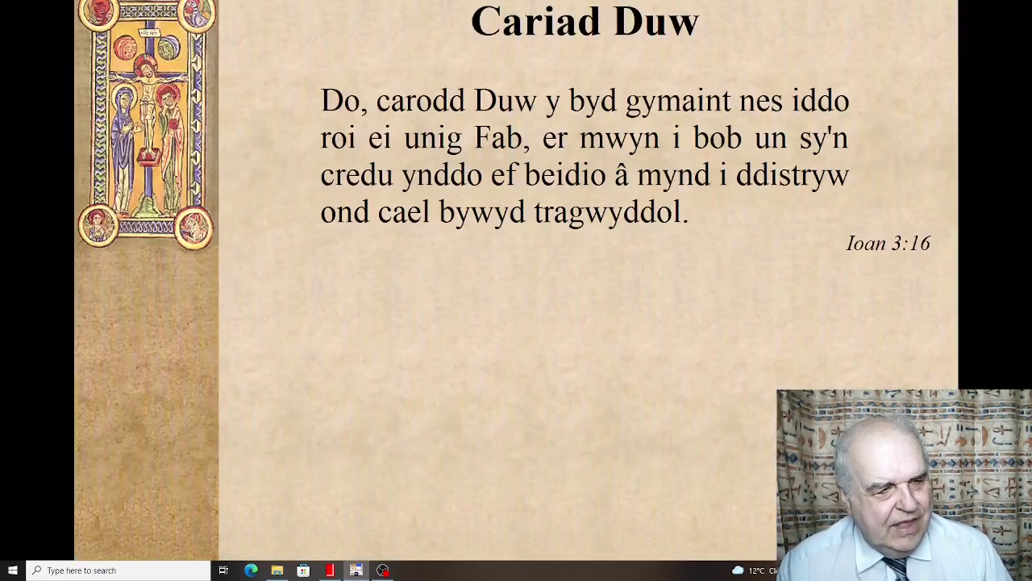
{"action": "key", "text": "Right"}
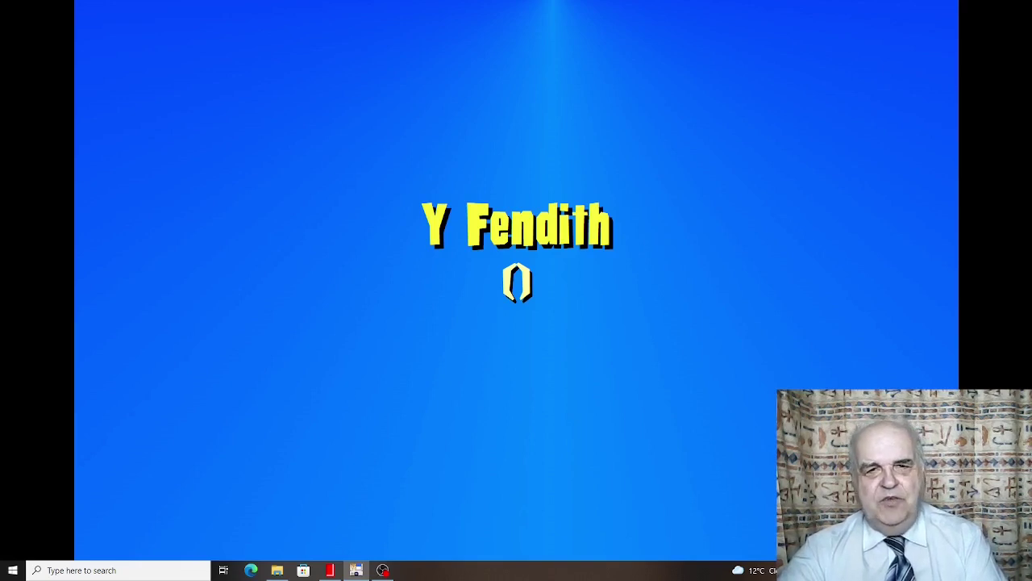
{"action": "key", "text": "Escape"}
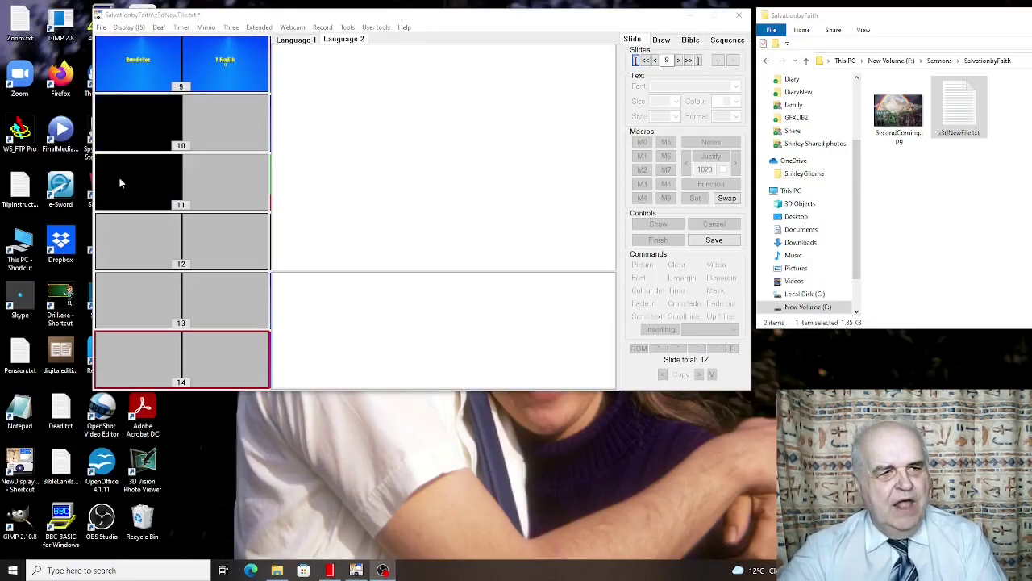
Switch the presentation to three languages
{"action": "left_click", "coordinate": [347, 27]}
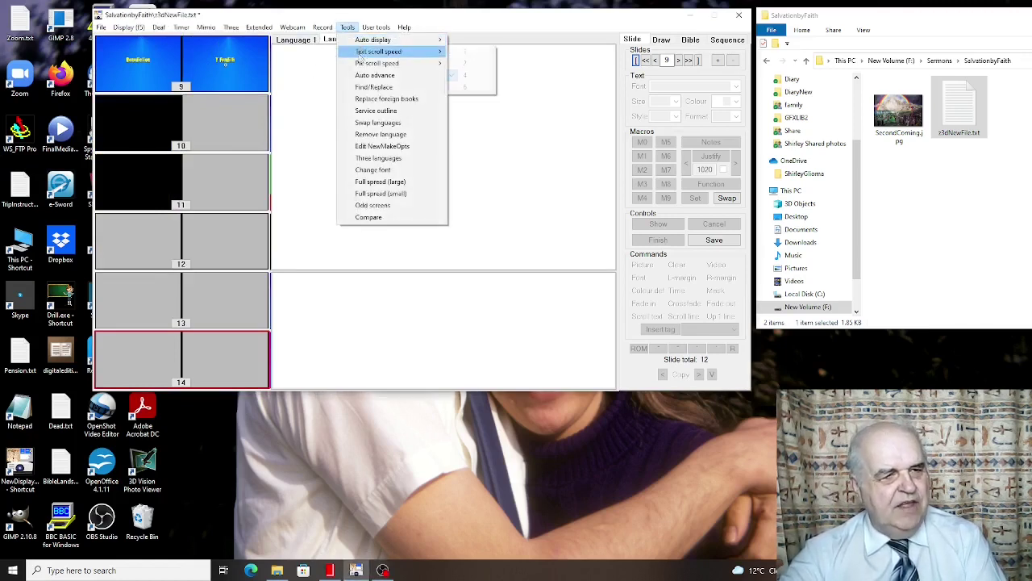
{"action": "left_click", "coordinate": [392, 157]}
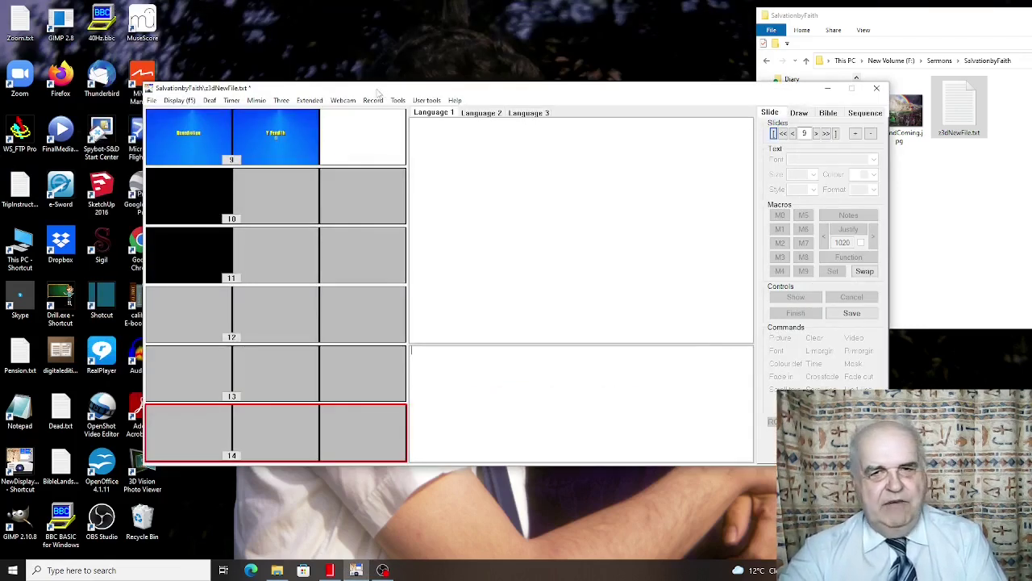